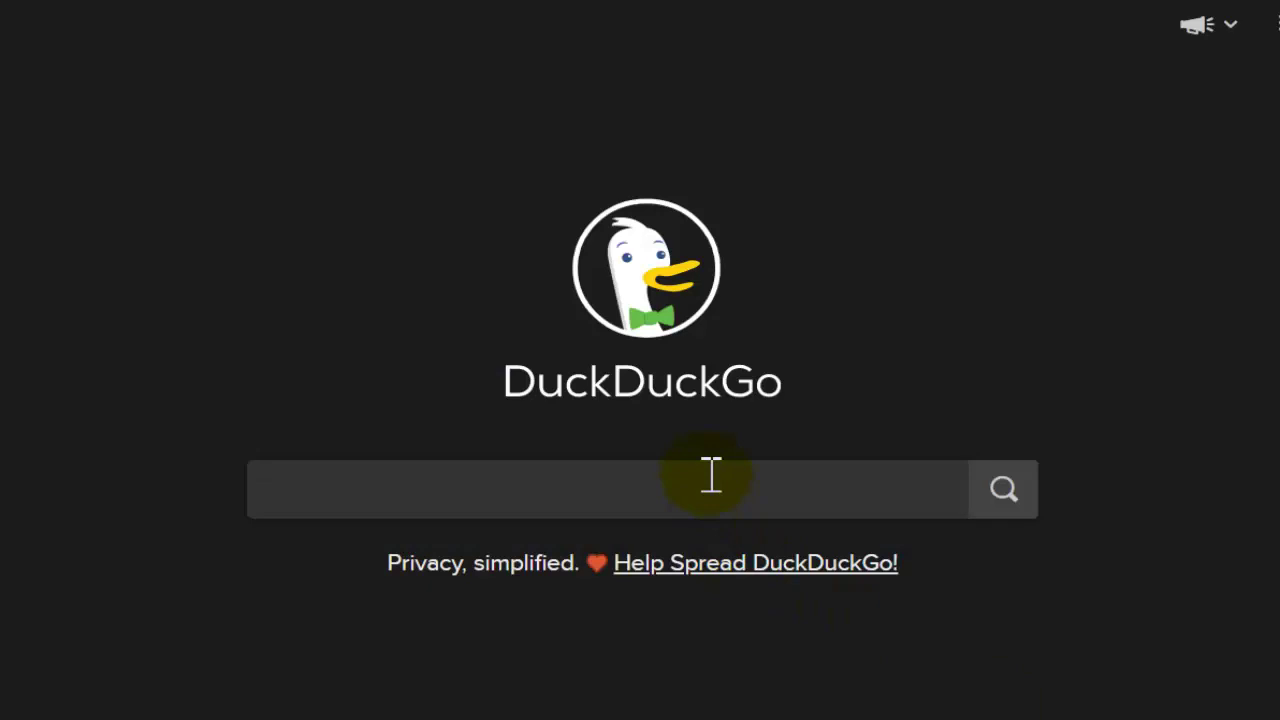
Step: Search DuckDuckGo for 'VLC MEDIA PLAYER', correcting the typos before running it
text(VLC)
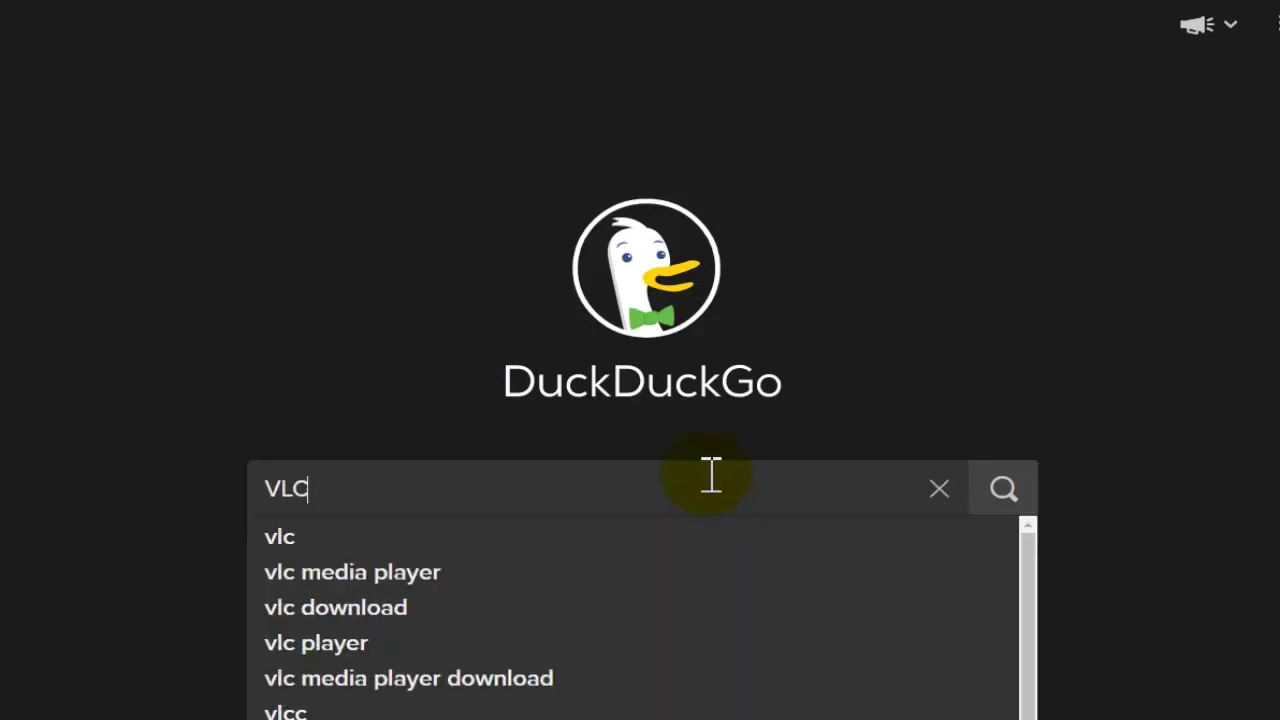
key(BackSpace)
text(C )
text(MEDIA PLATER)
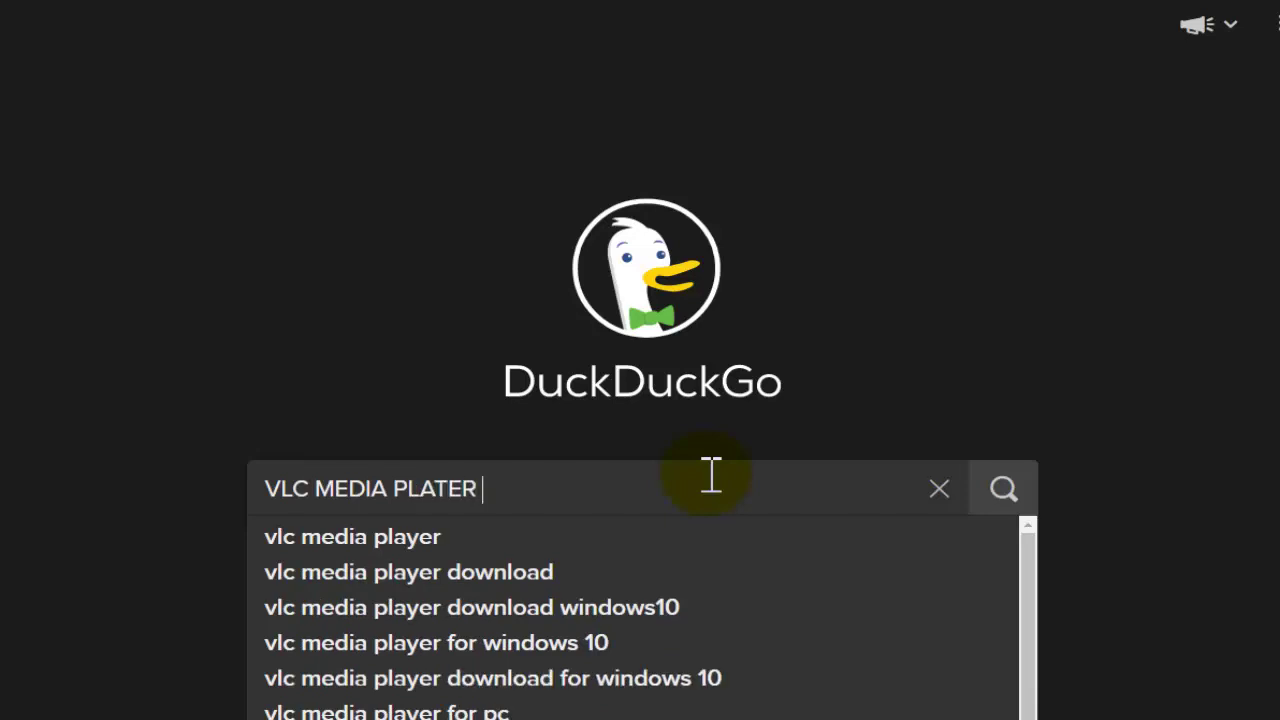
key(BackSpace)
key(BackSpace)
key(BackSpace)
text(YER)
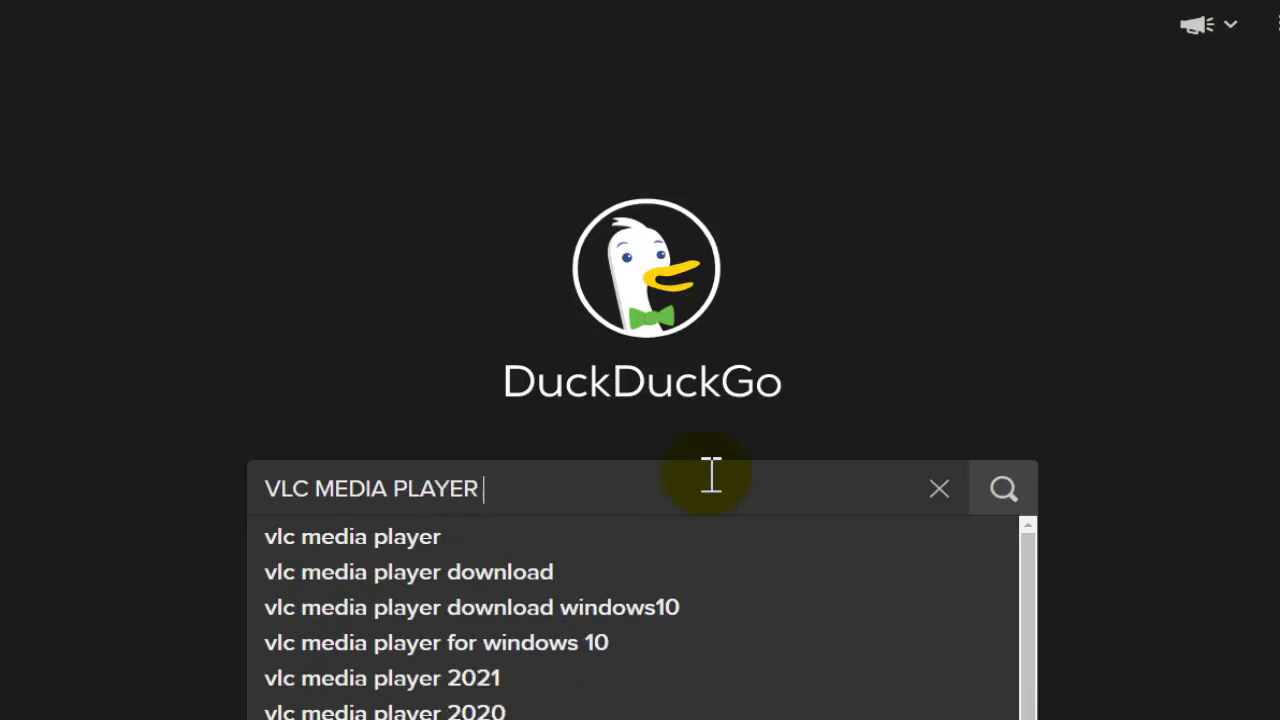
key(Return)
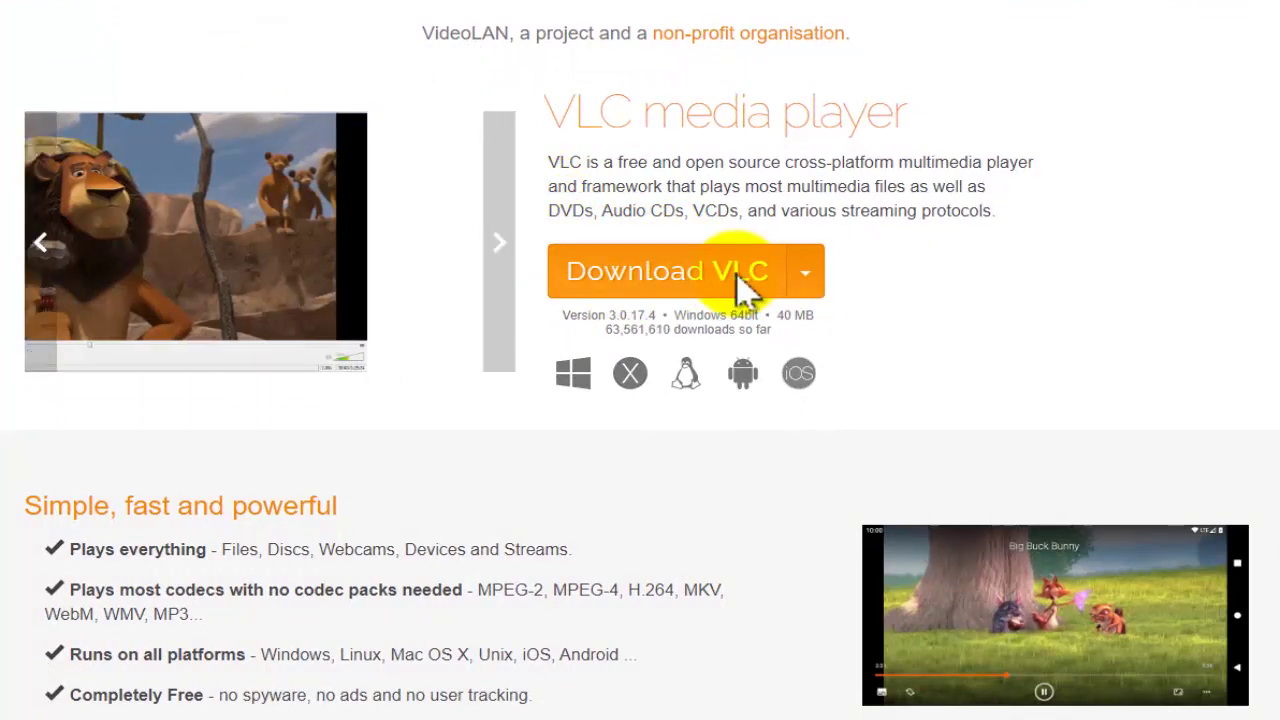
click(745, 290)
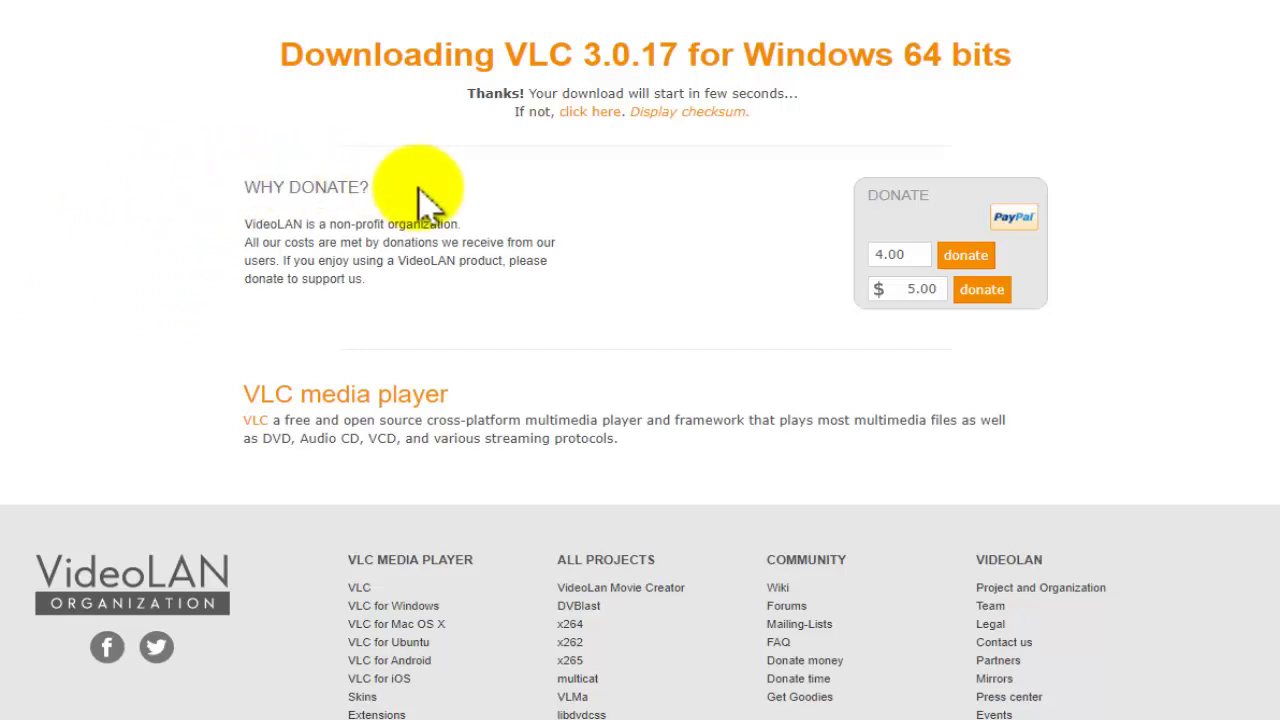
scroll(570, 271, down, 3)
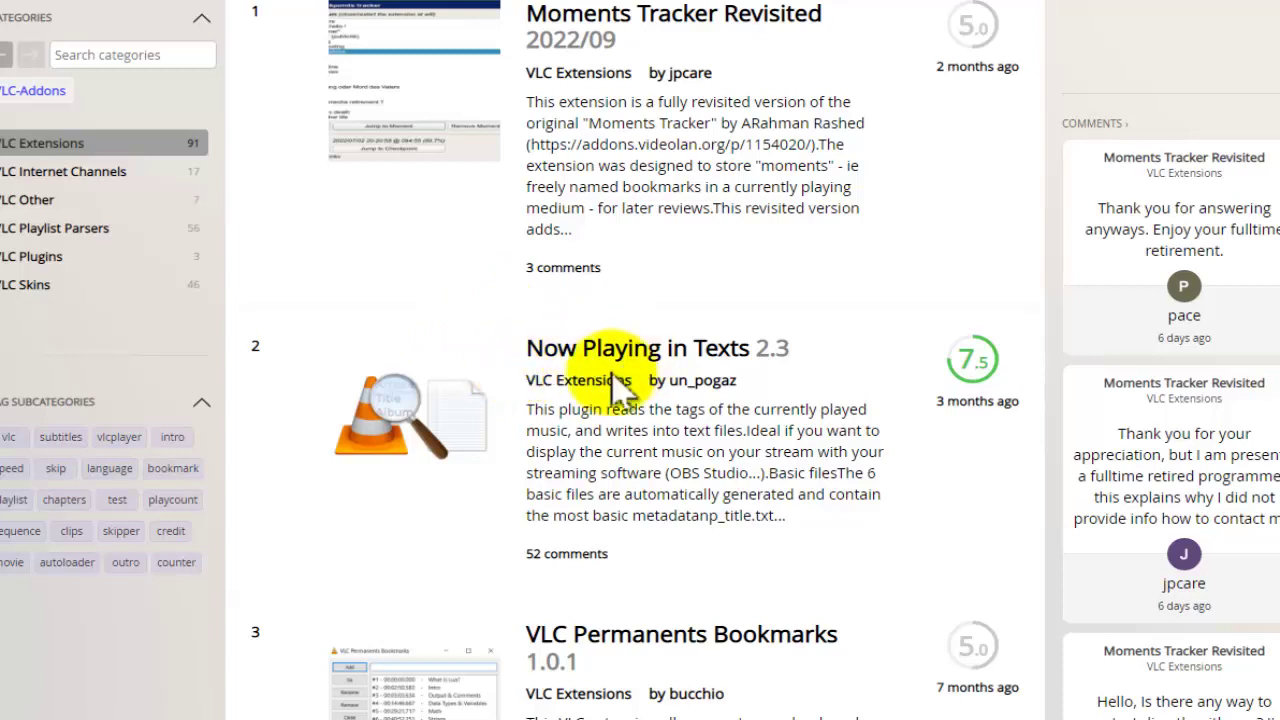
Step: Scroll up and down through the VLC Extensions list on the add-ons site
scroll(555, 390, down, 5)
scroll(514, 209, down, 5)
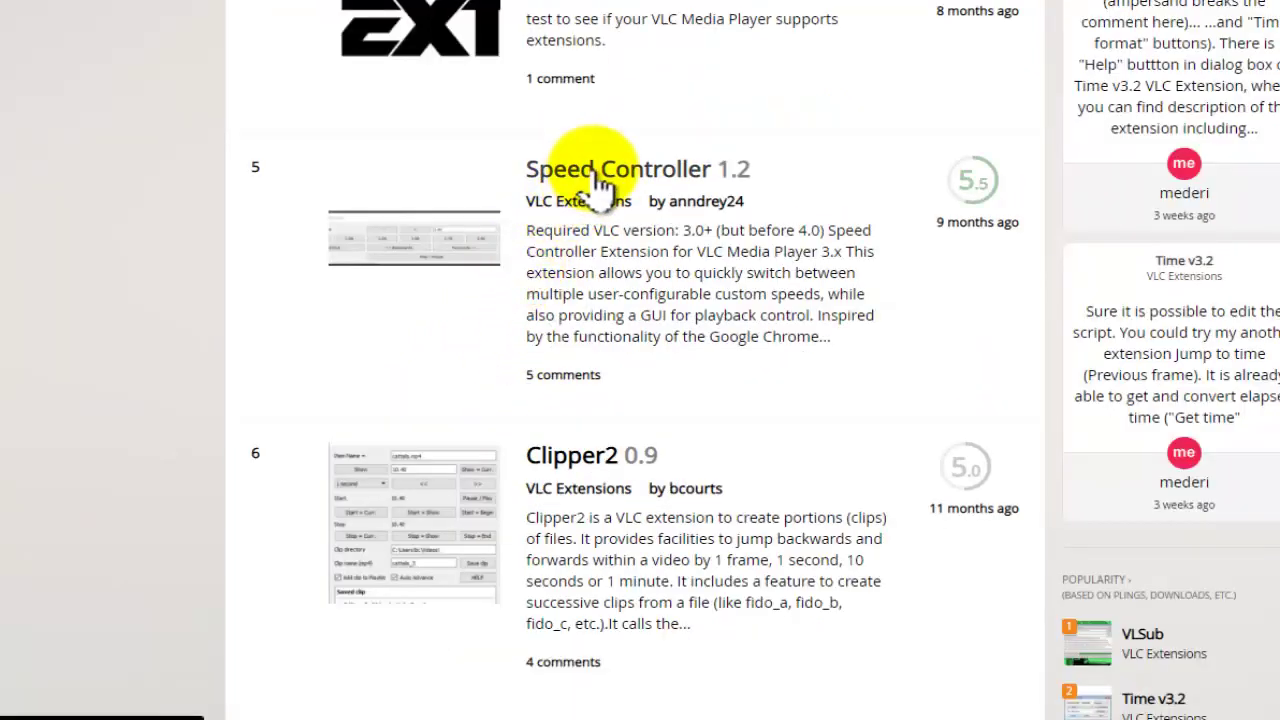
scroll(506, 371, down, 5)
scroll(505, 355, down, 5)
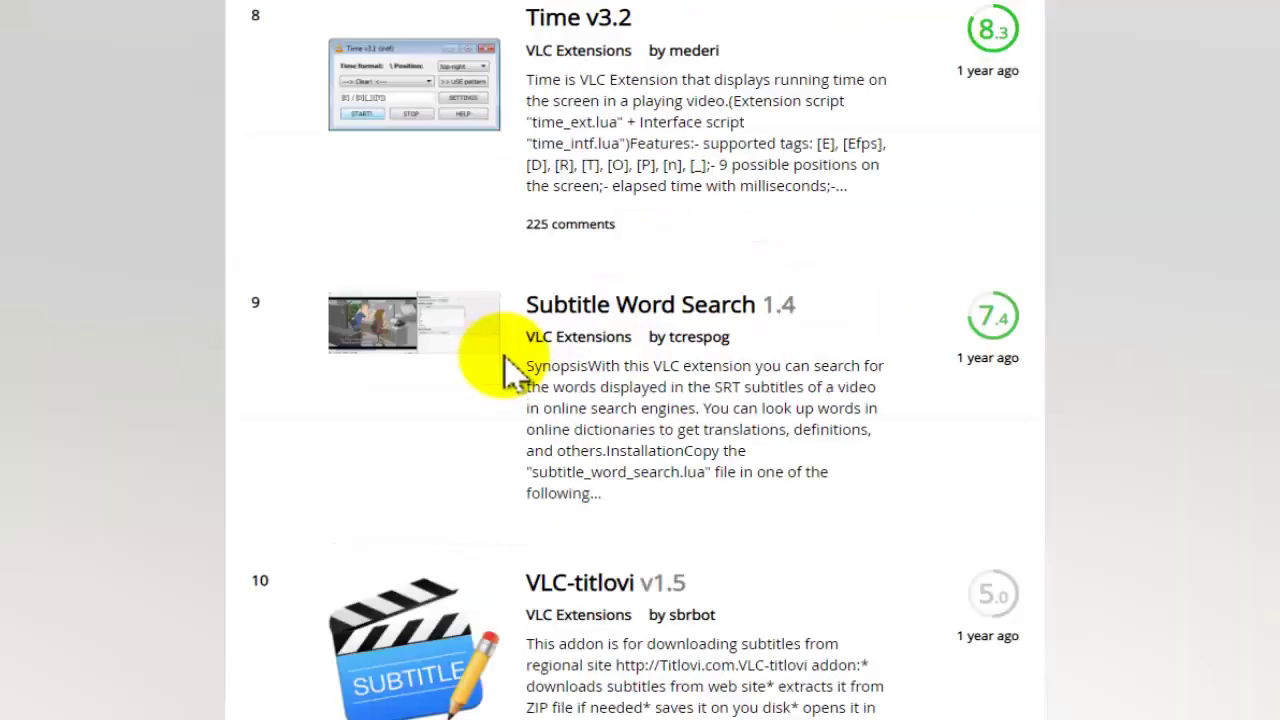
scroll(504, 360, down, 5)
scroll(506, 345, up, 5)
scroll(512, 345, up, 14)
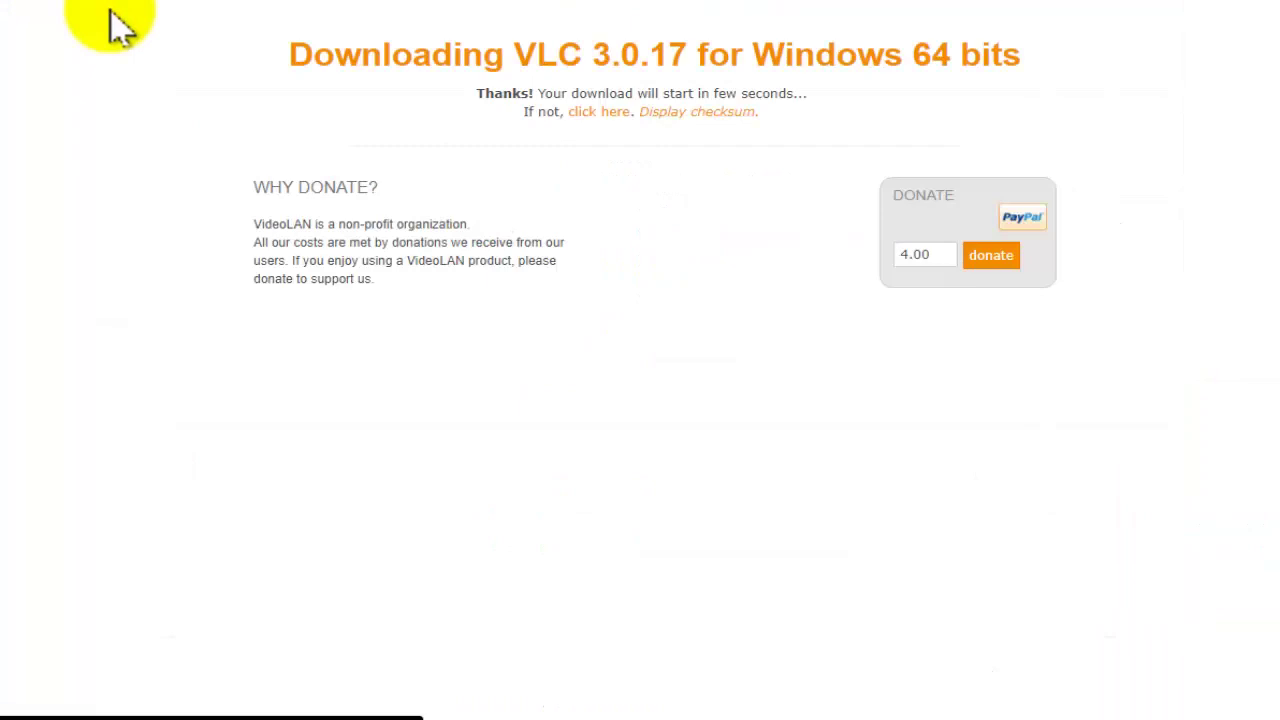
scroll(112, 30, down, 10)
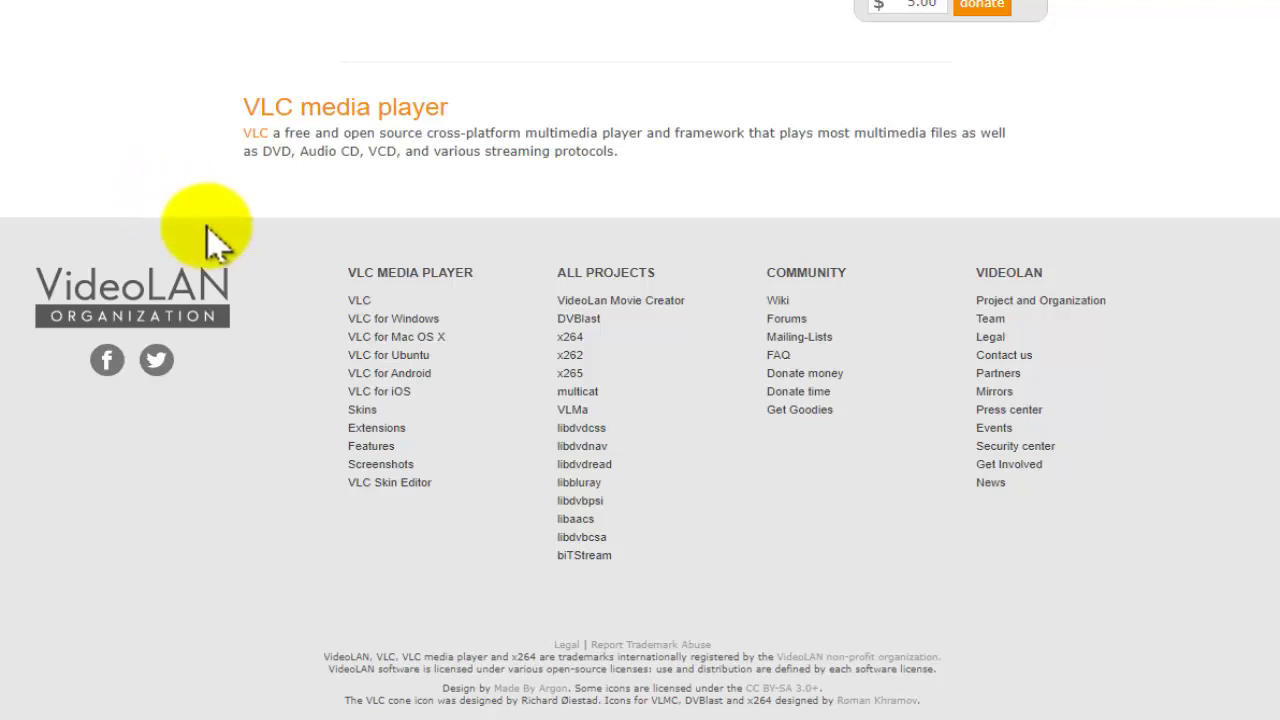
scroll(336, 252, up, 3)
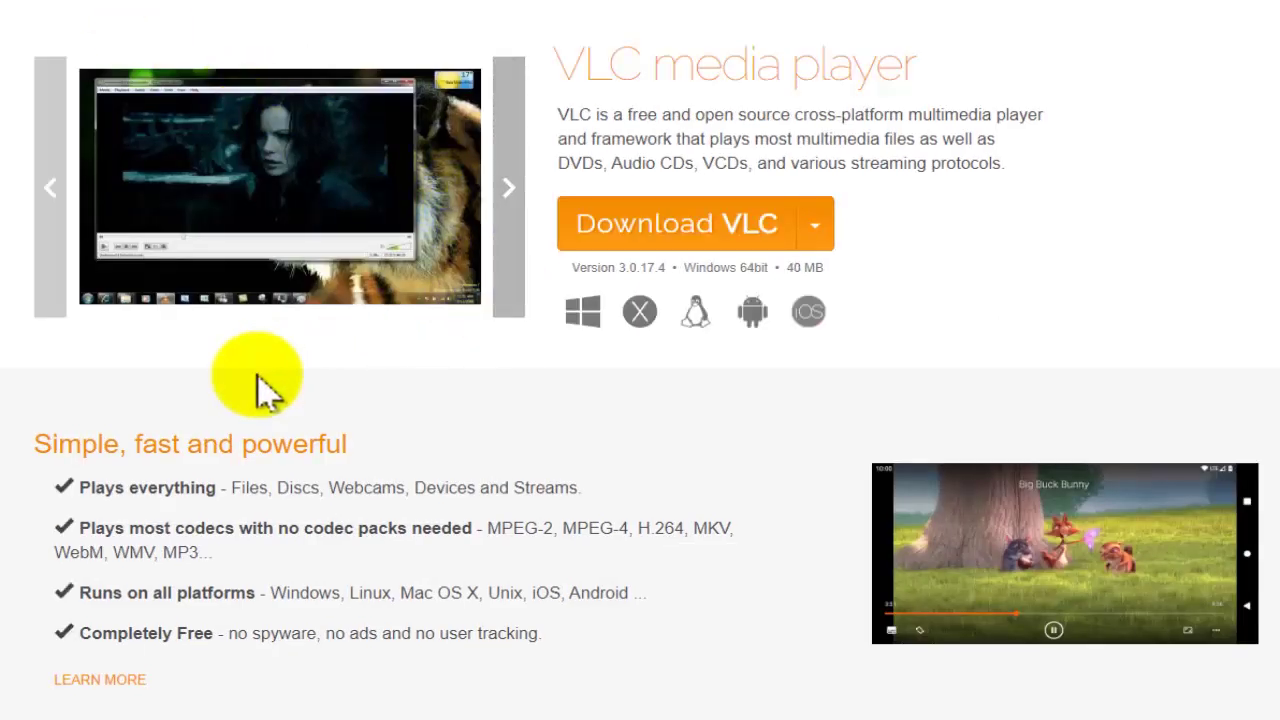
Step: Scroll the VLC media player page past the Customise and Screenshots sections
drag(43, 457, 251, 457)
click(255, 462)
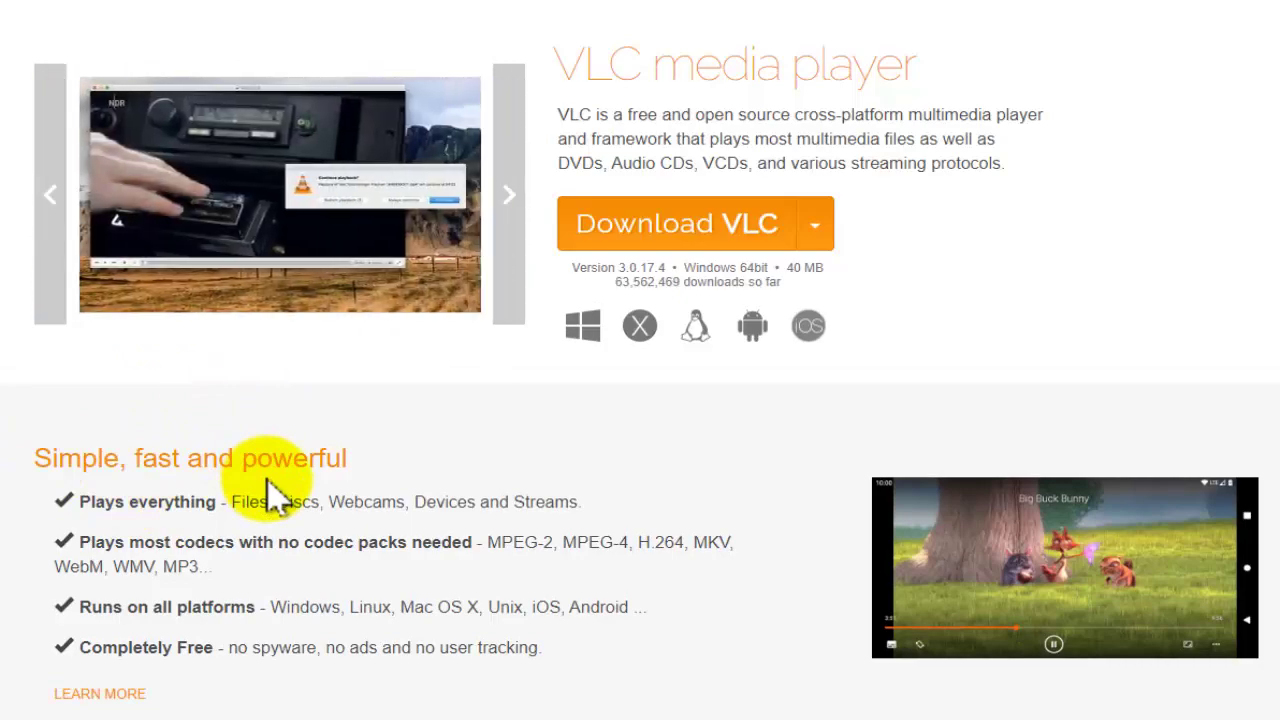
scroll(268, 497, down, 5)
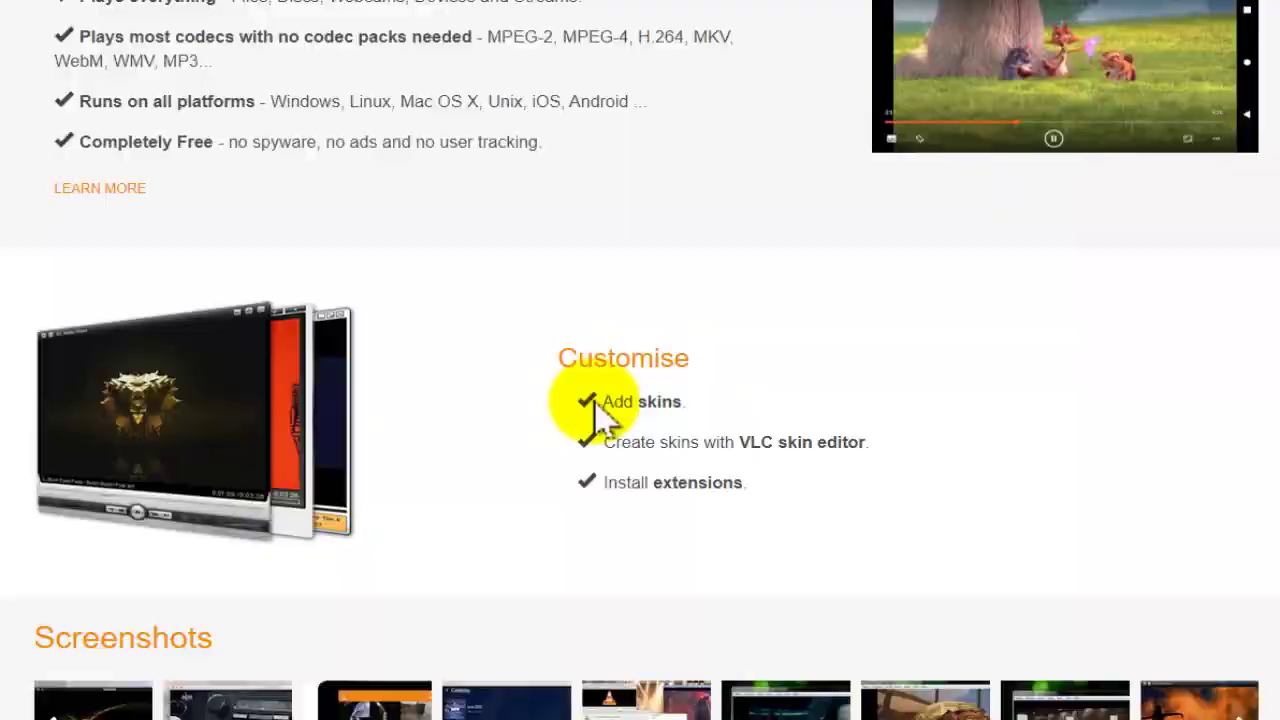
scroll(597, 412, down, 5)
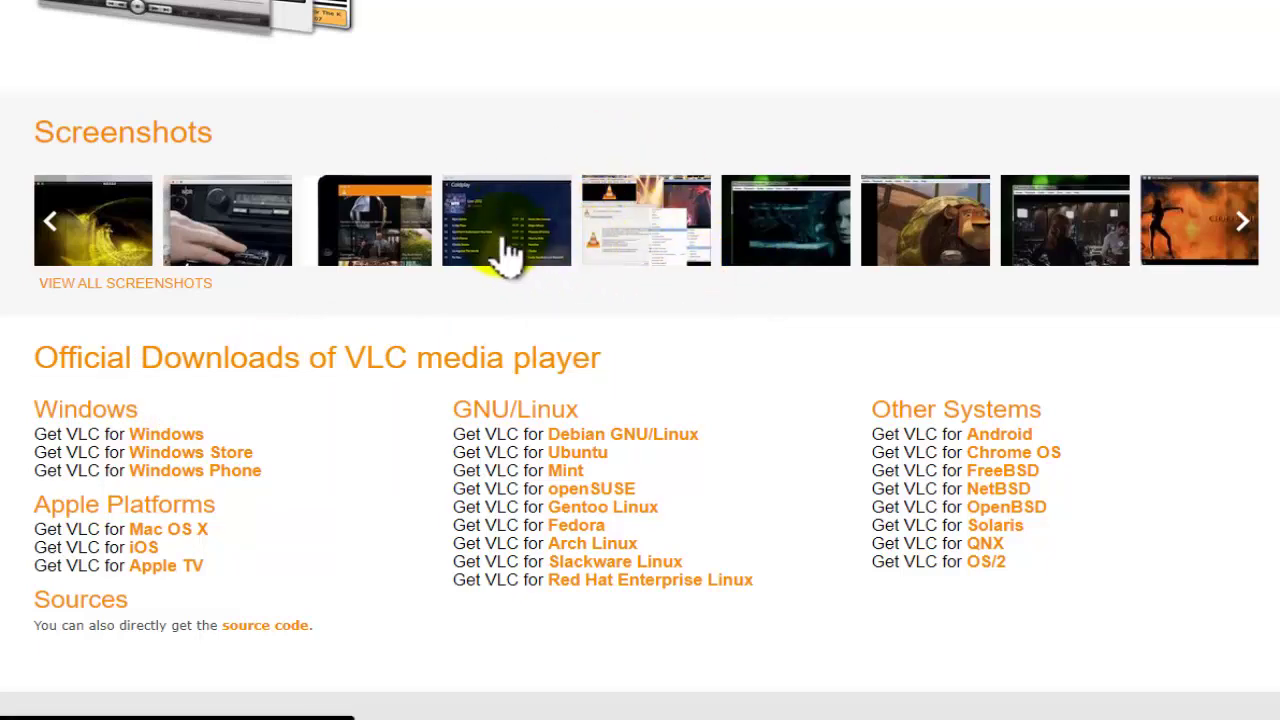
scroll(500, 251, up, 5)
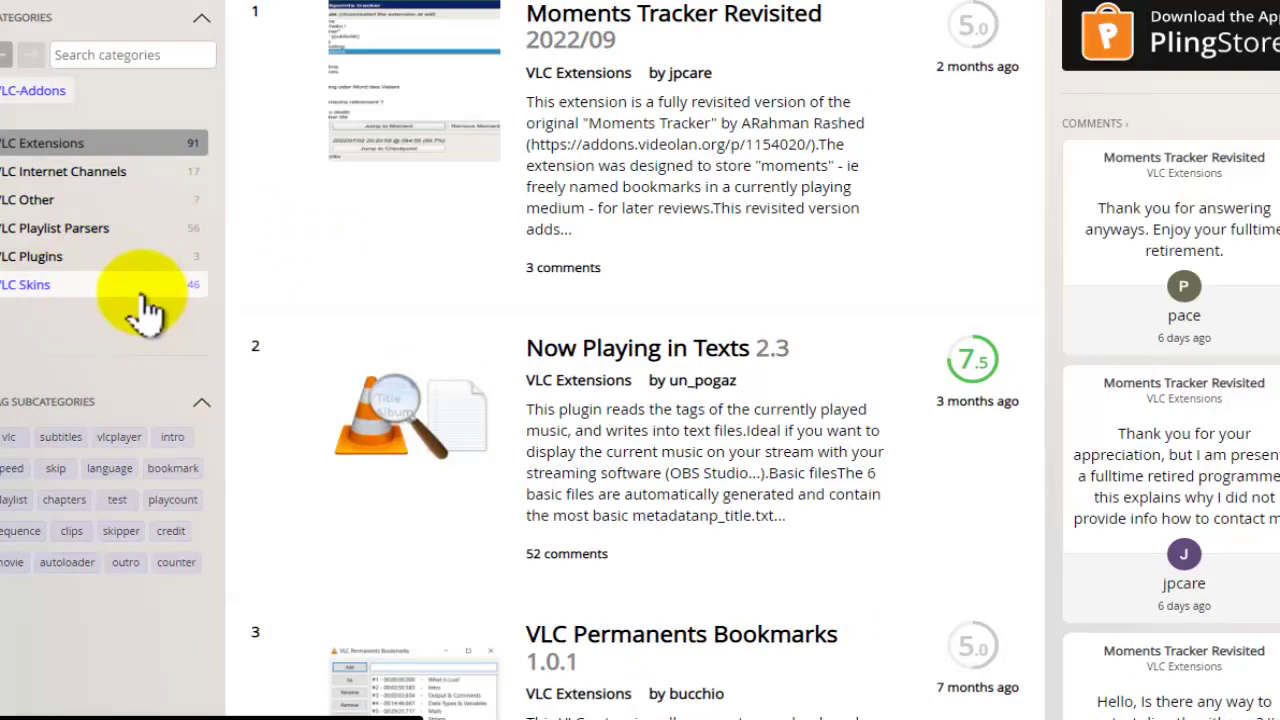
Step: List the VLC Skins category (Basant VLC Skin, Materia VLC, KiO 4K Trinity) and browse it
click(143, 292)
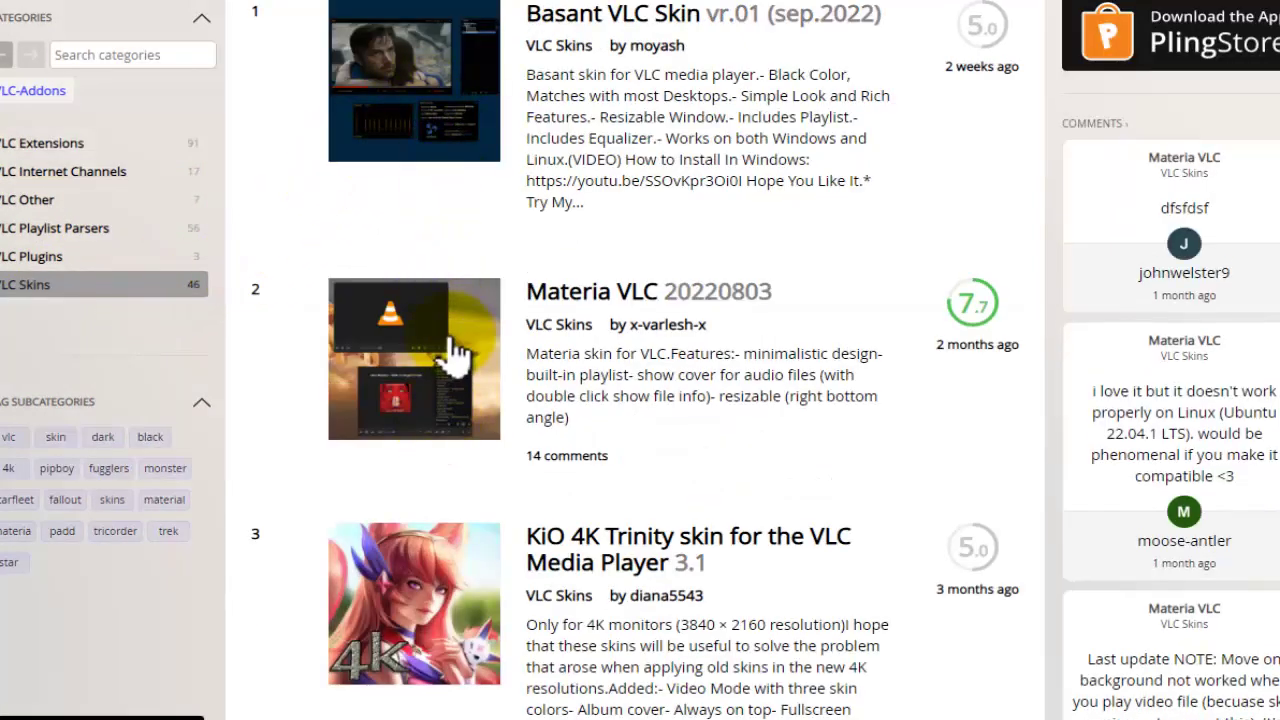
scroll(451, 357, down, 5)
scroll(445, 195, down, 15)
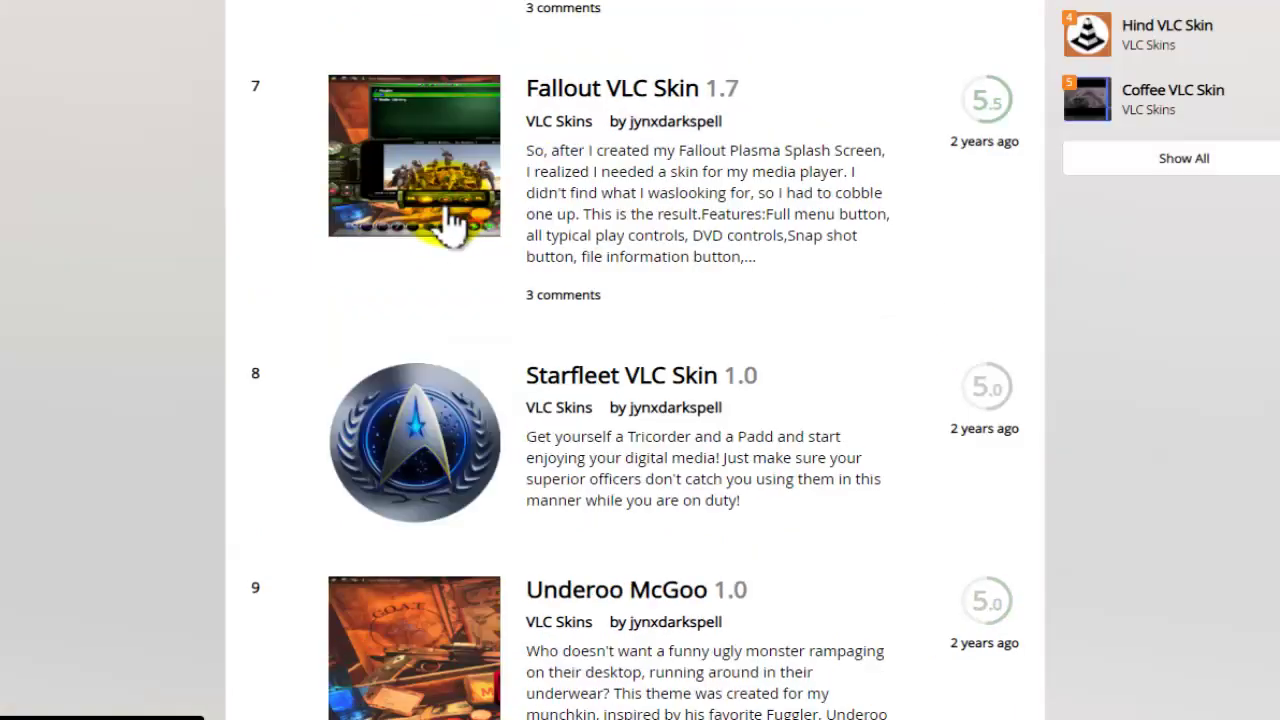
scroll(450, 222, up, 10)
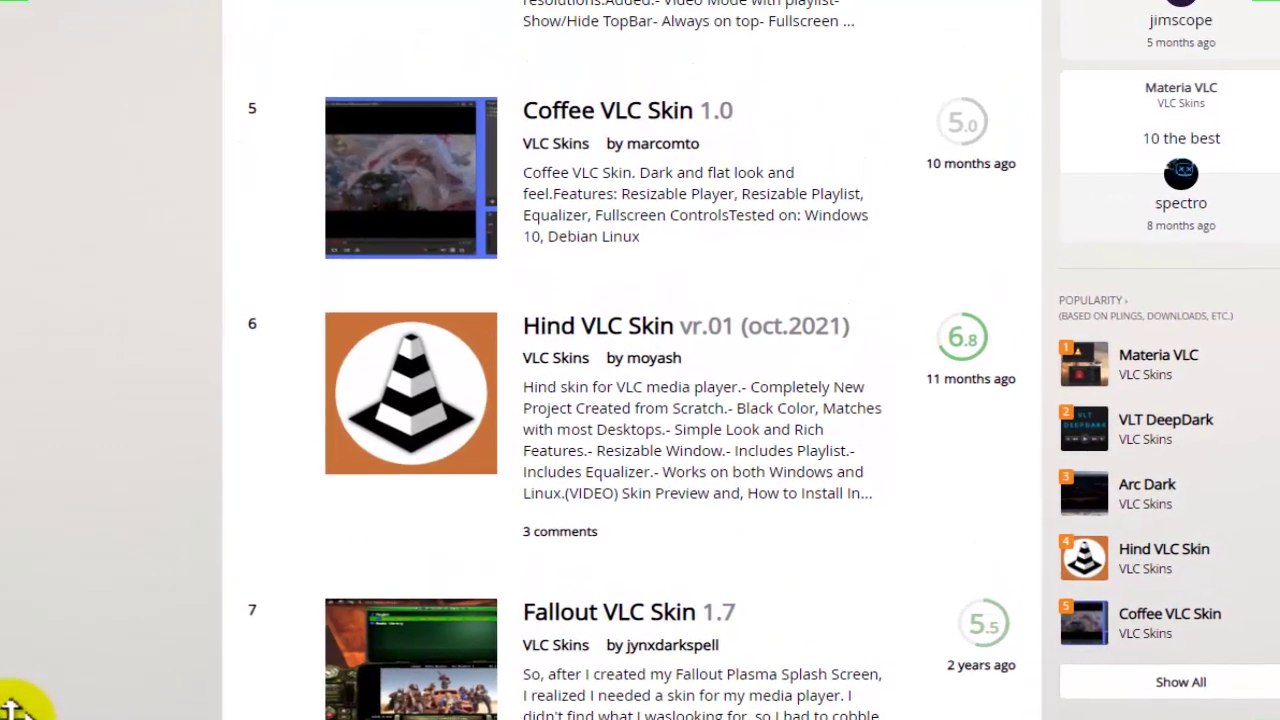
scroll(520, 470, up, 10)
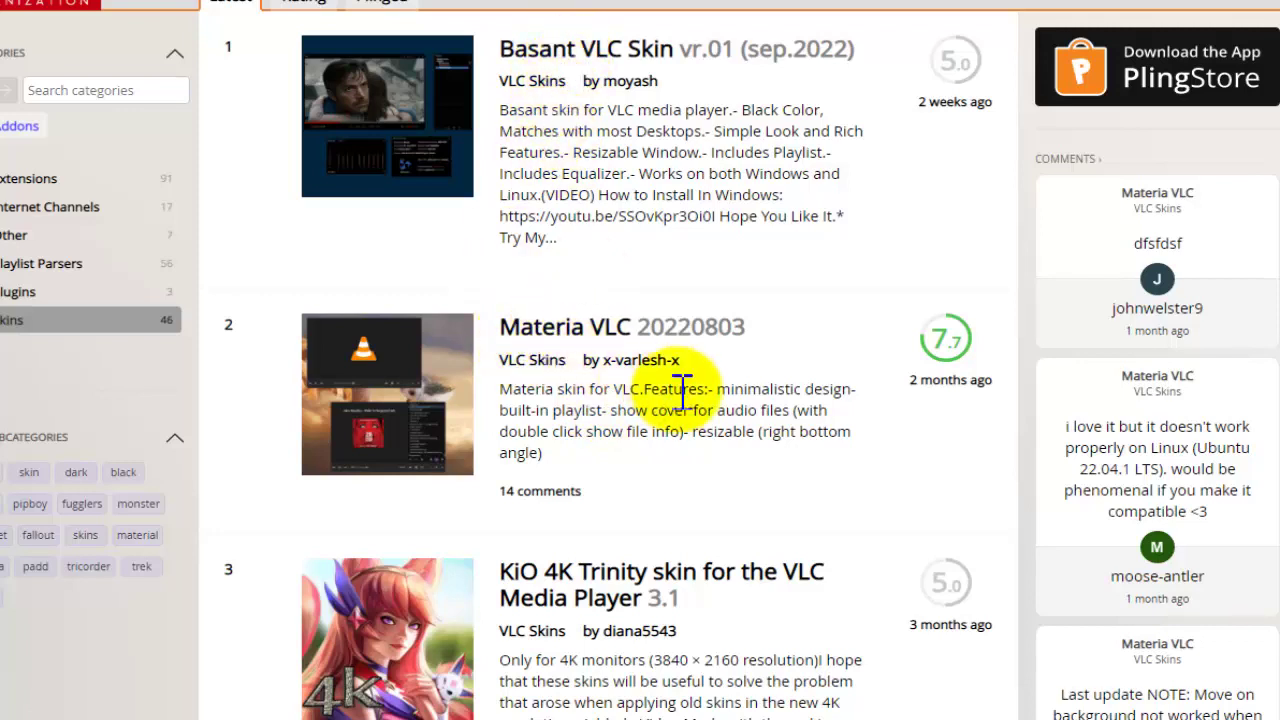
Step: Open the Materia VLC skin page and read through its comments
click(828, 410)
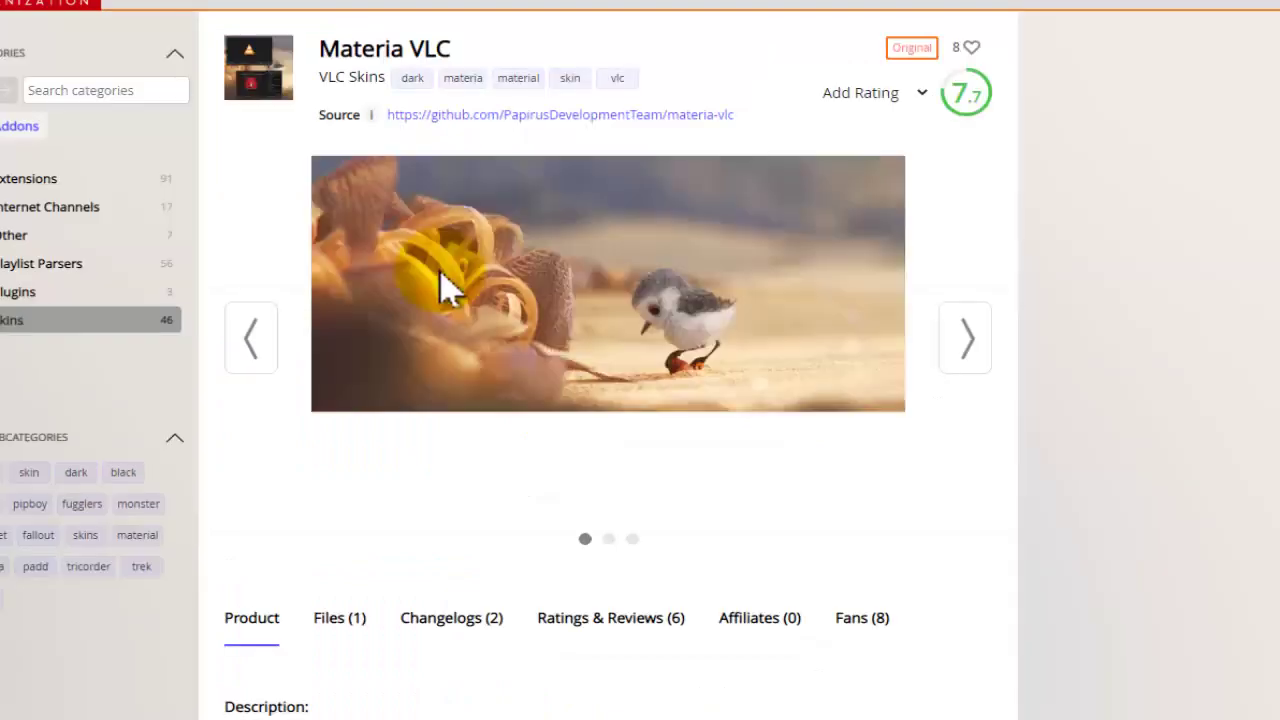
scroll(461, 420, down, 5)
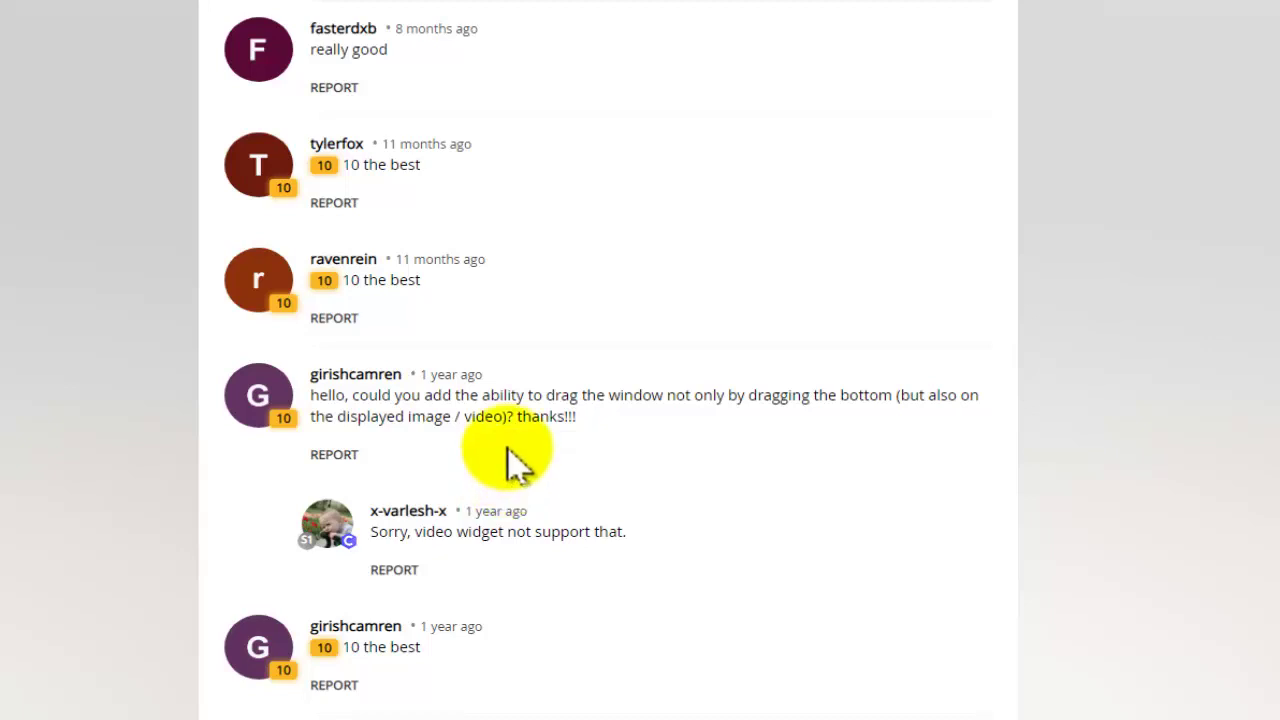
scroll(510, 463, down, 4)
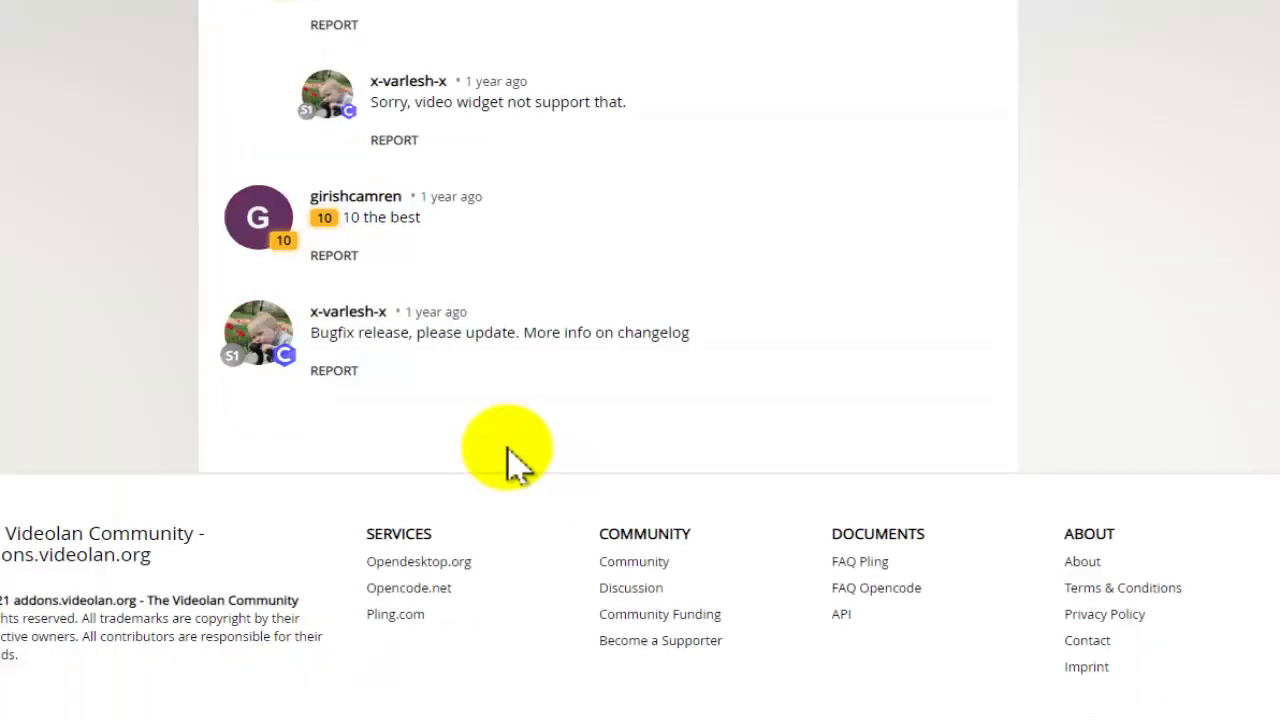
scroll(510, 463, up, 20)
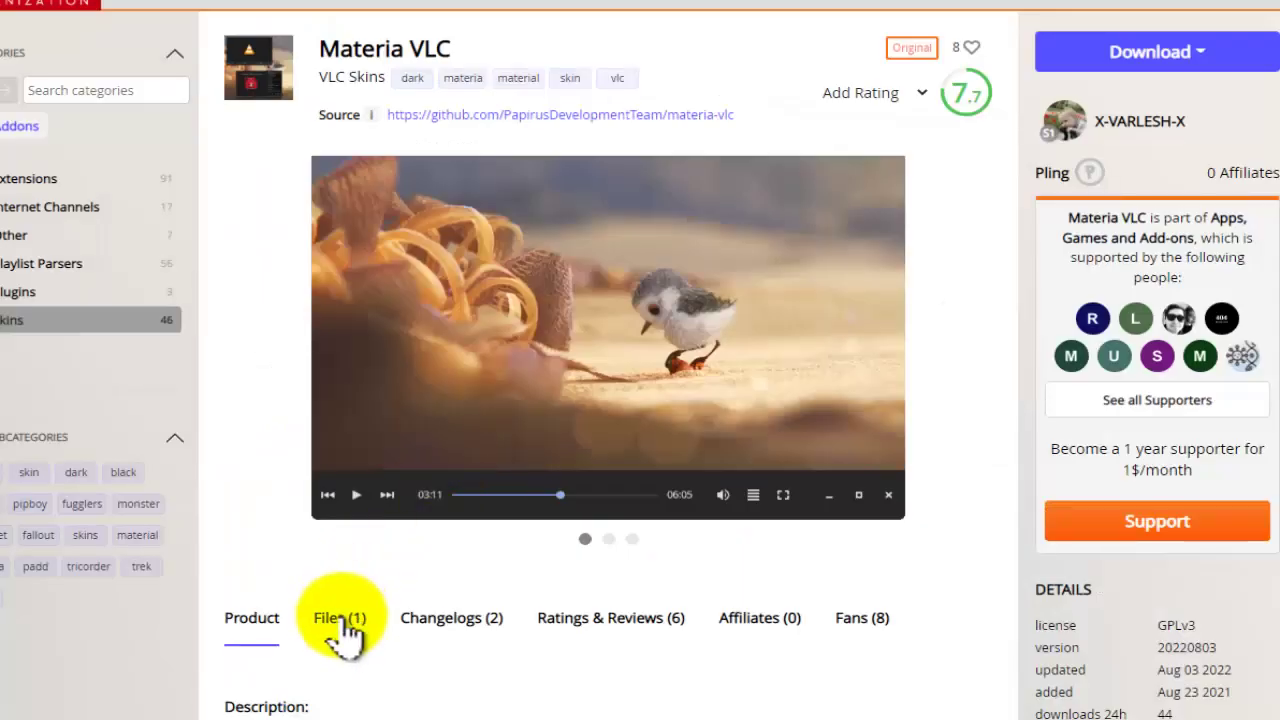
Step: Review the Materia VLC skin's downloadable files
click(343, 622)
scroll(380, 591, down, 5)
scroll(405, 583, up, 5)
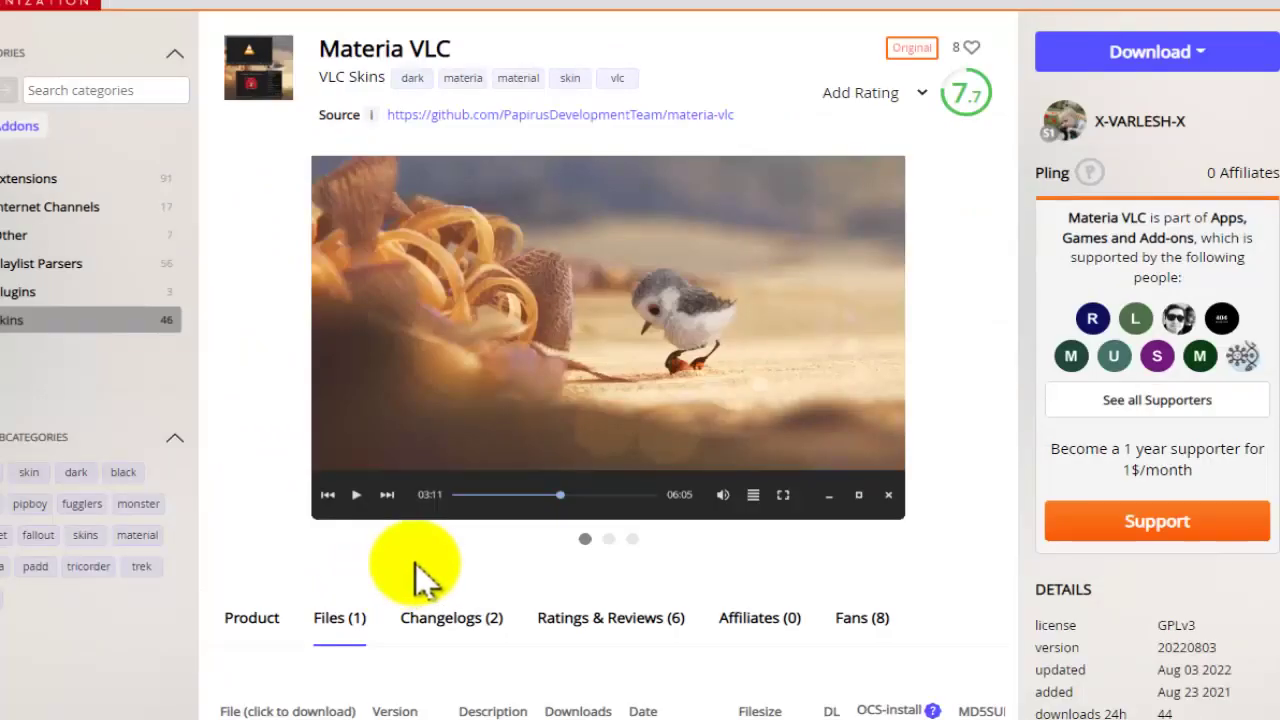
scroll(403, 634, down, 5)
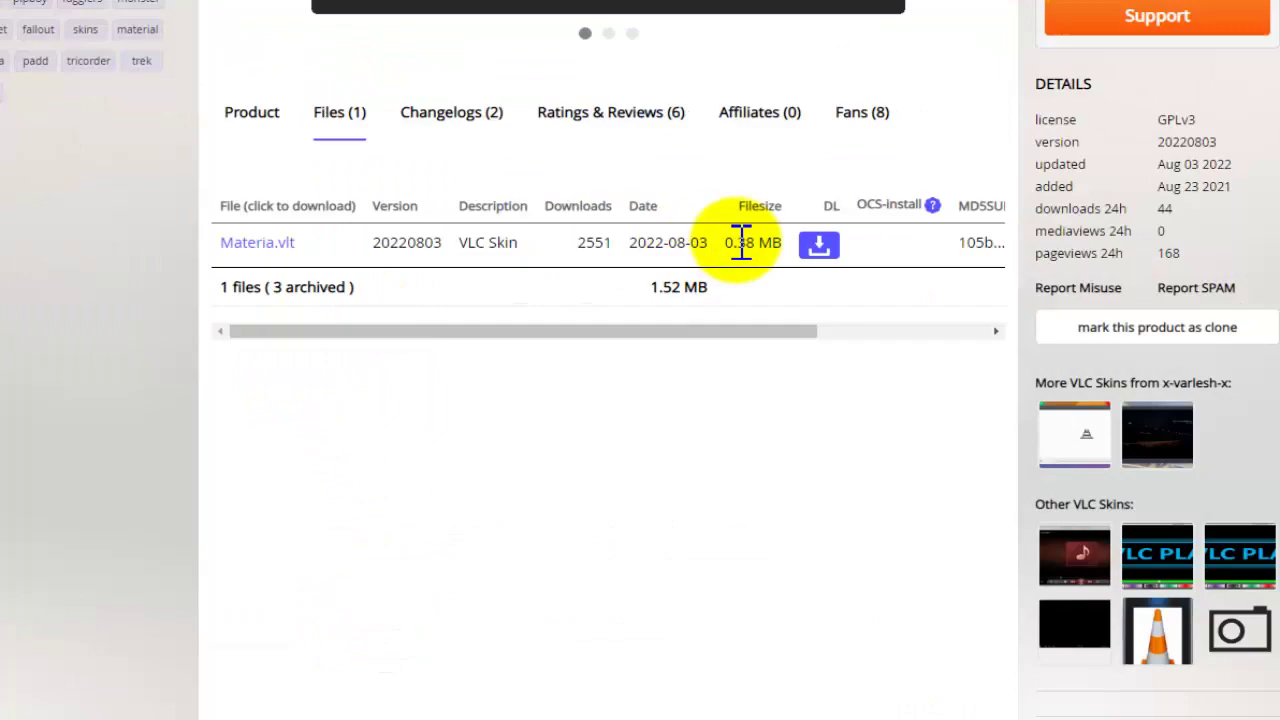
scroll(420, 249, up, 5)
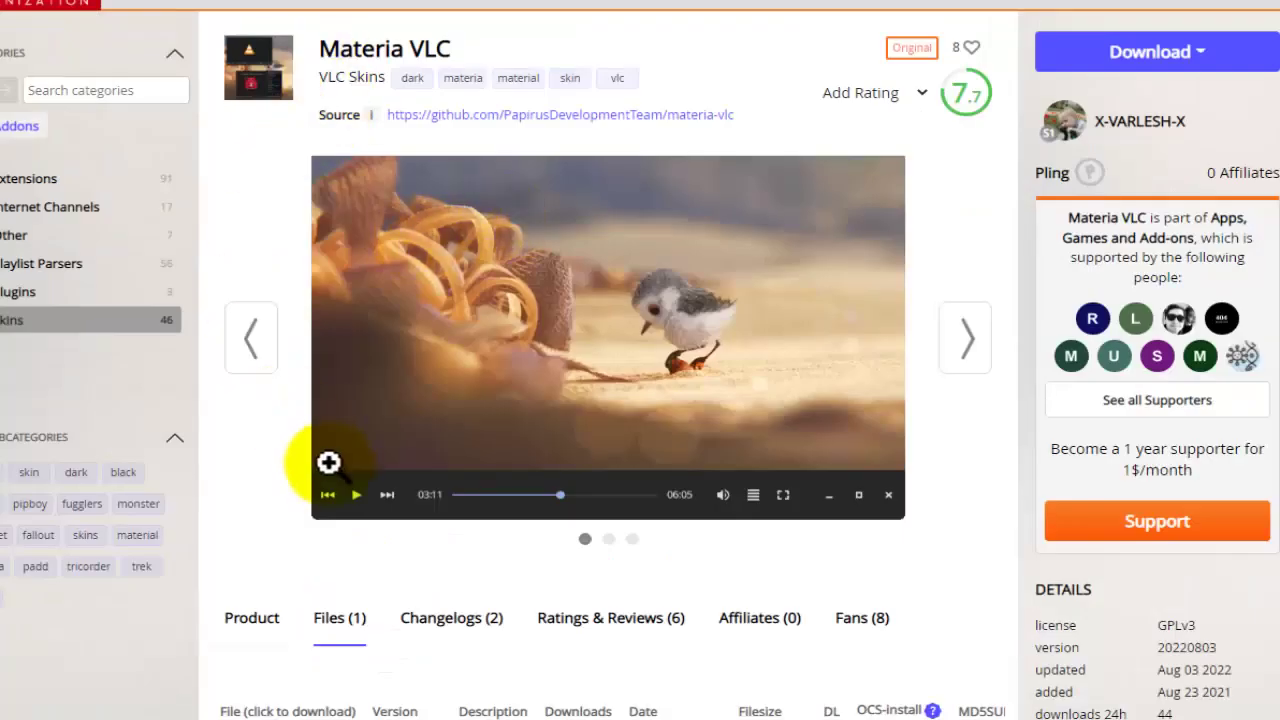
scroll(737, 551, down, 5)
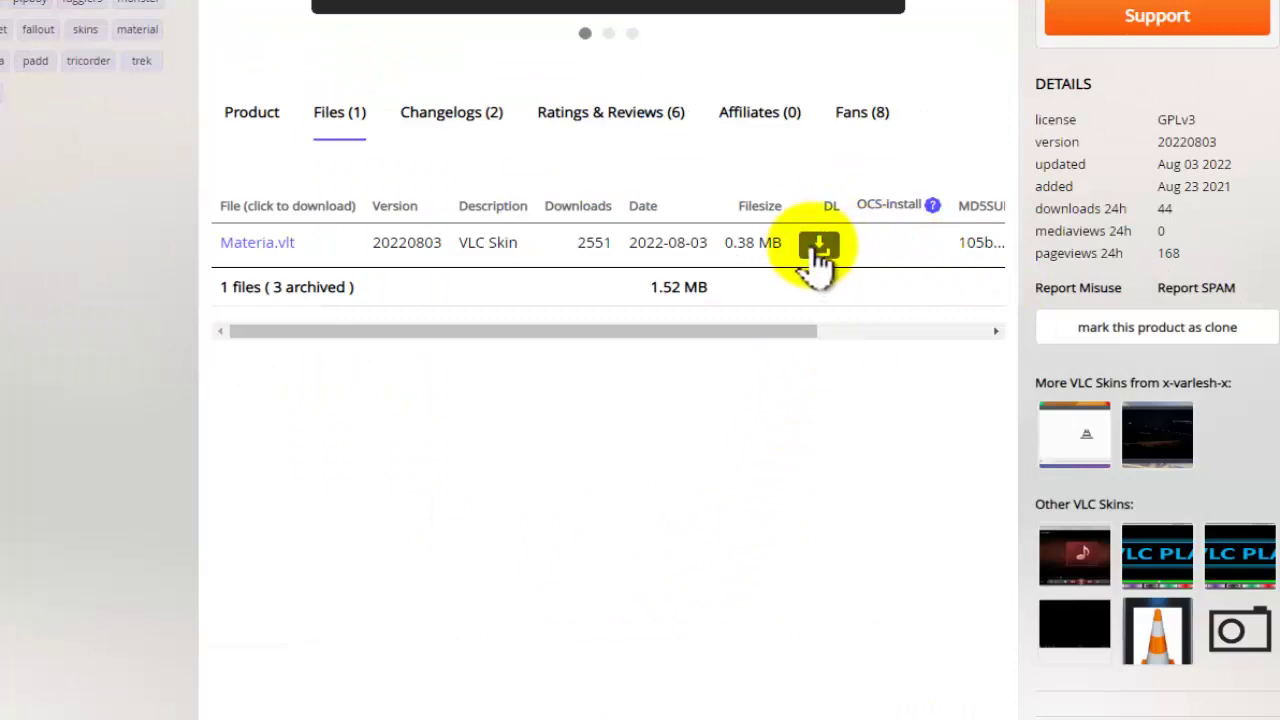
scroll(825, 350, up, 5)
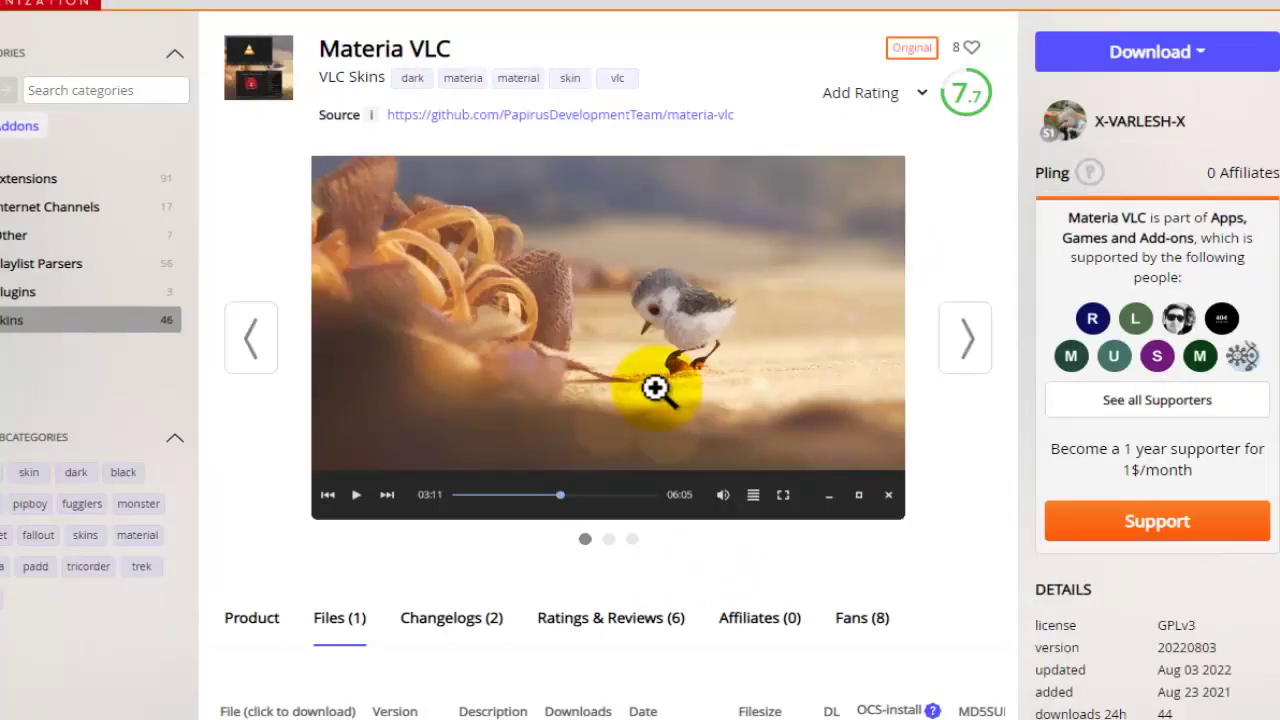
Step: Advance the screenshot gallery to the third image, then return to VLC Skins
click(966, 345)
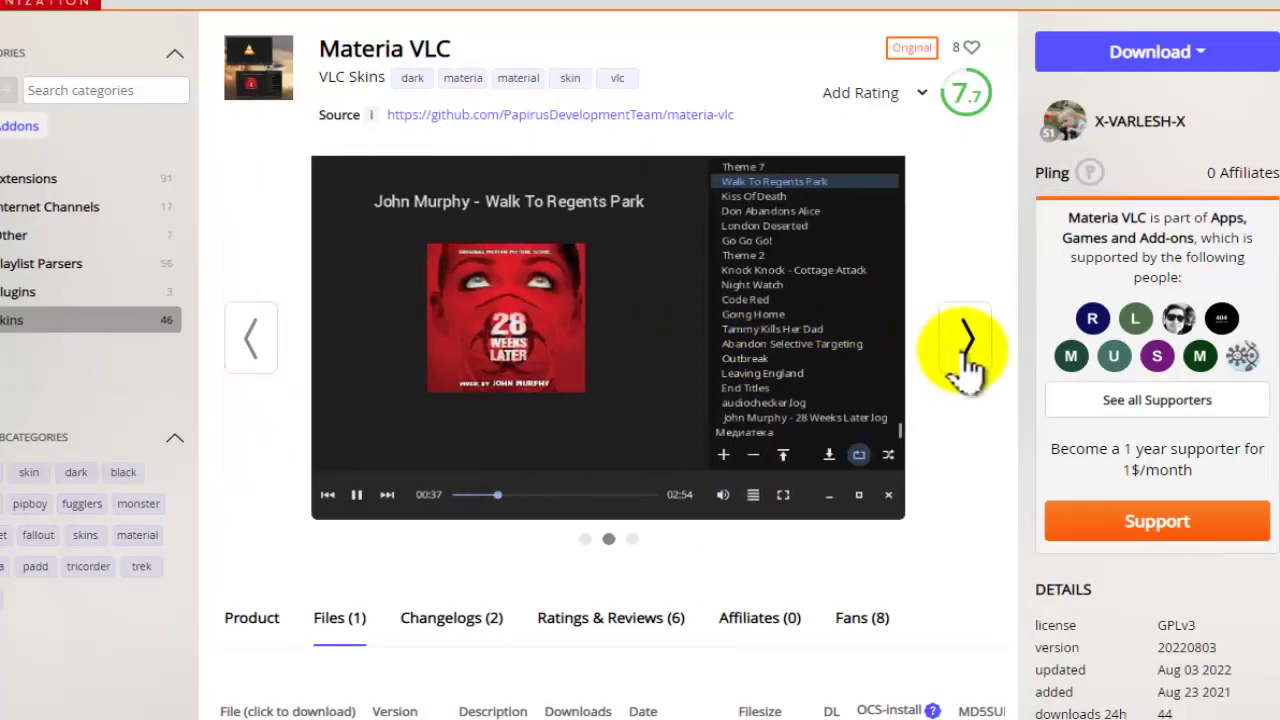
click(966, 345)
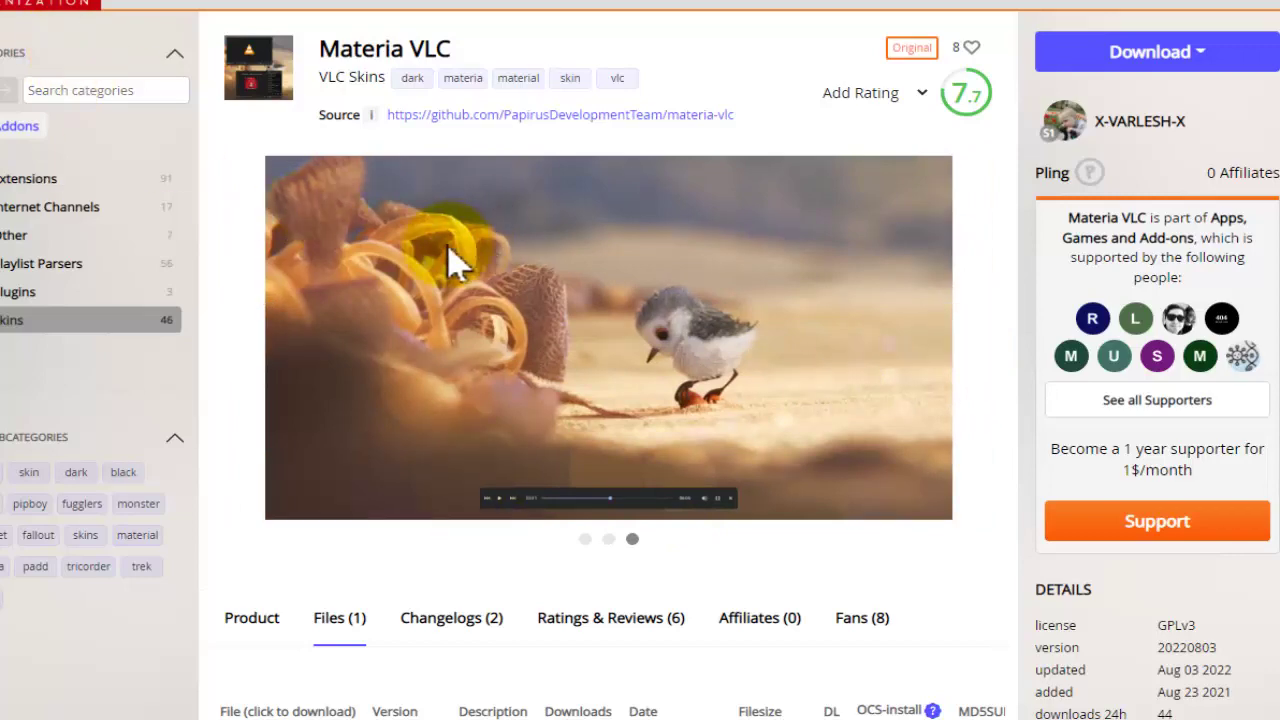
key(alt+Left)
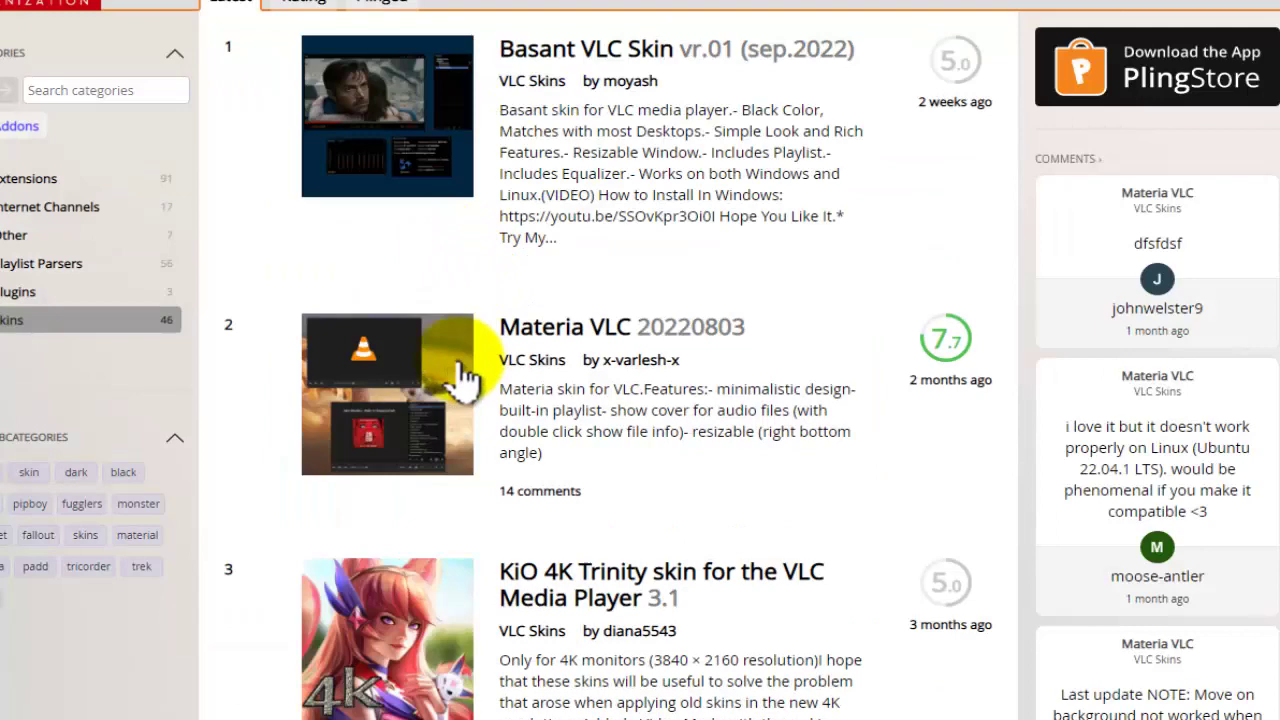
Step: Scroll the VLC Skins list and open the Basant VLC Skin page
scroll(494, 449, down, 8)
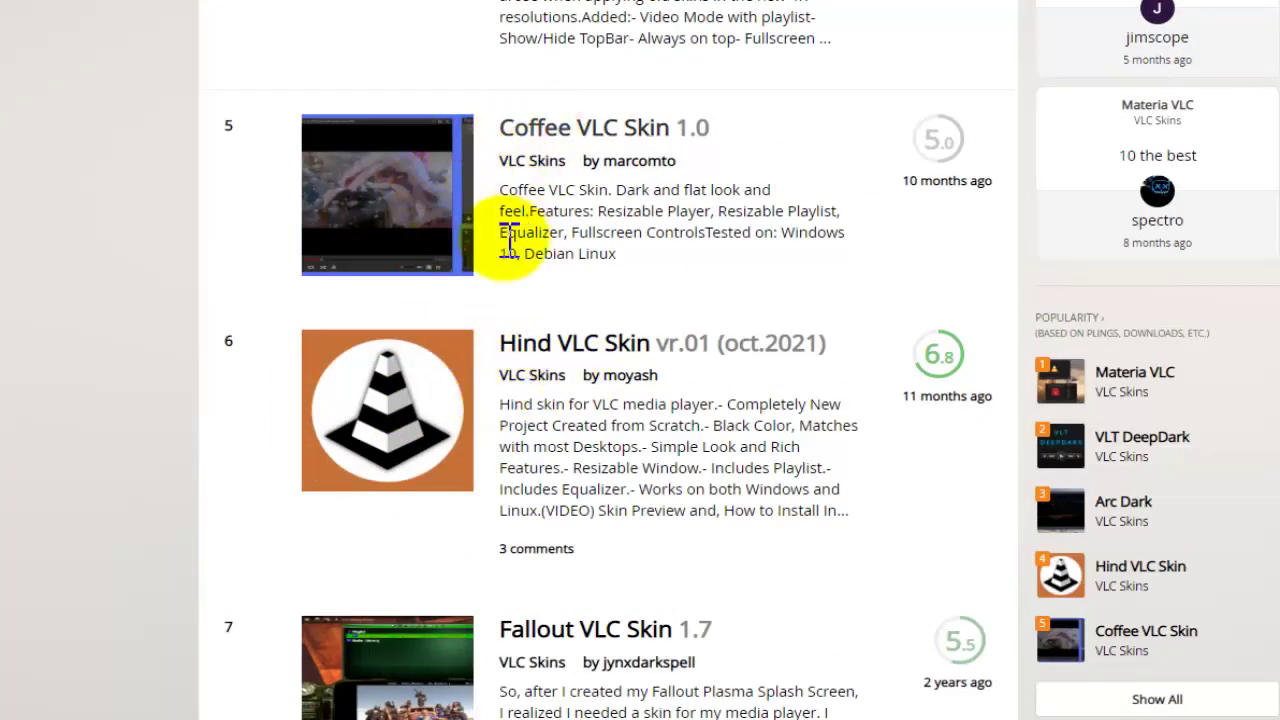
scroll(510, 245, down, 5)
scroll(423, 214, down, 5)
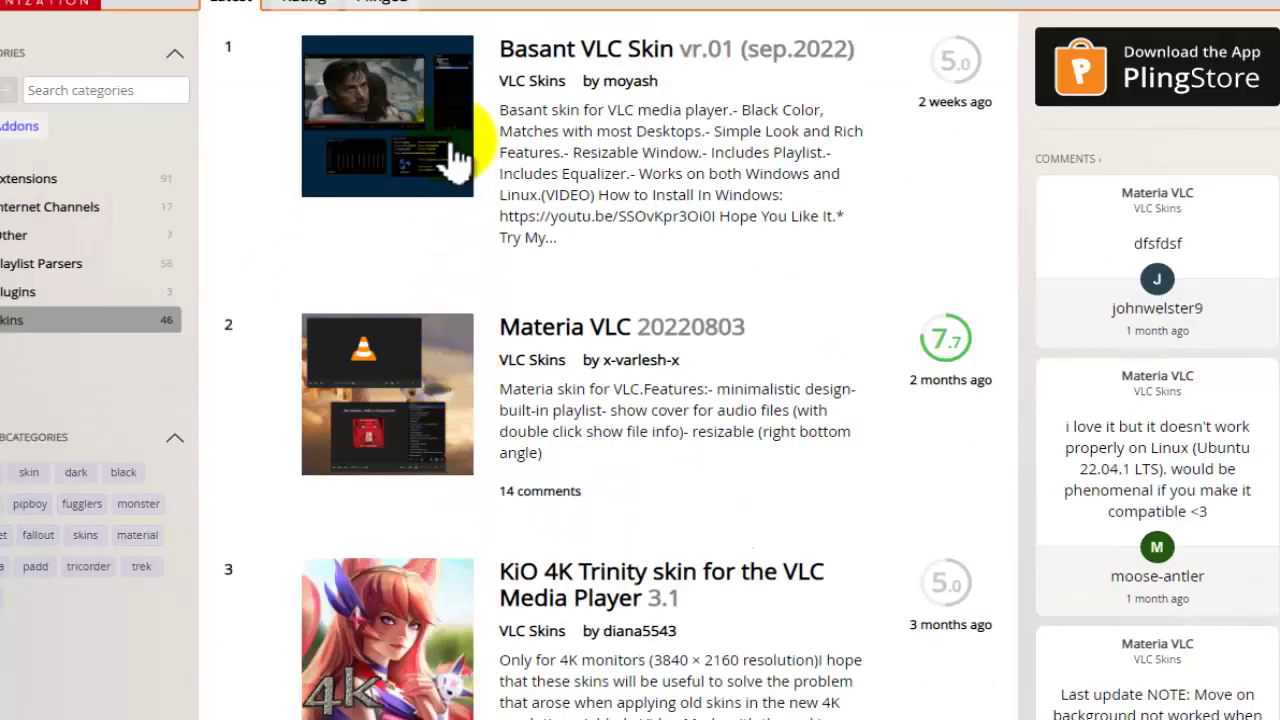
click(452, 158)
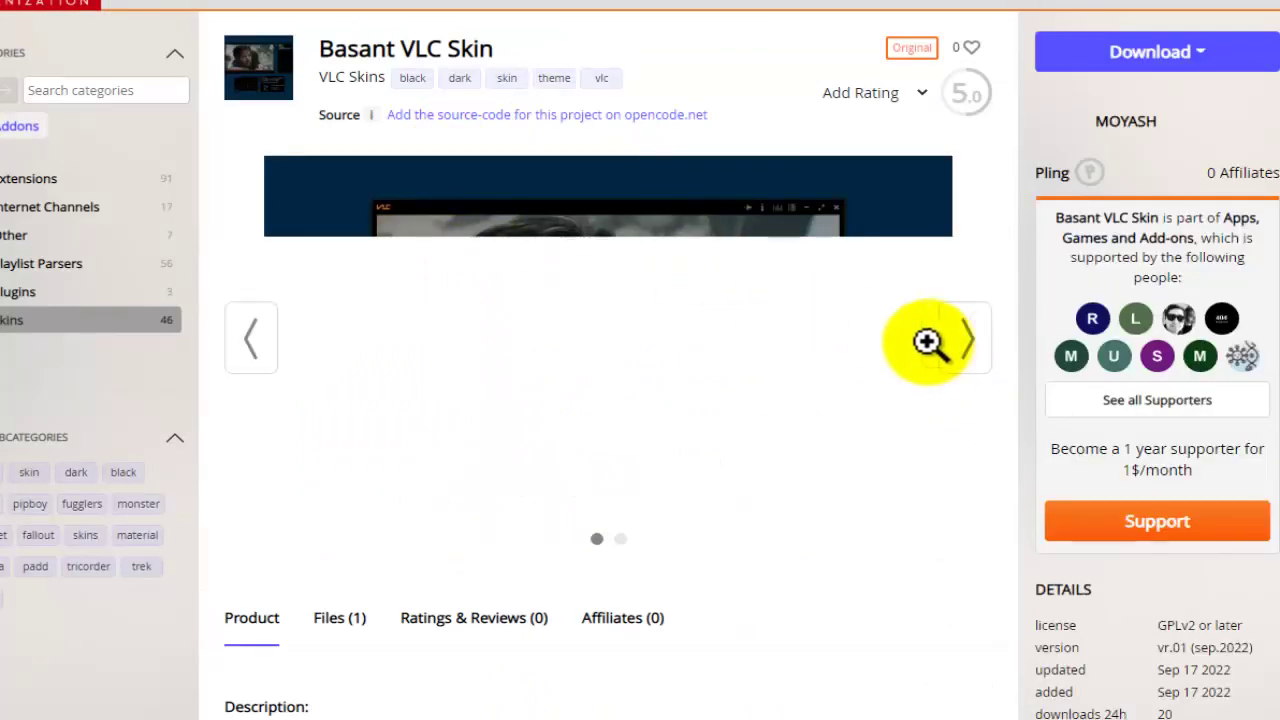
Step: Cycle through the Basant screenshots and view its file Basant-by-MOYASH.zip (3.91 MB)
click(966, 345)
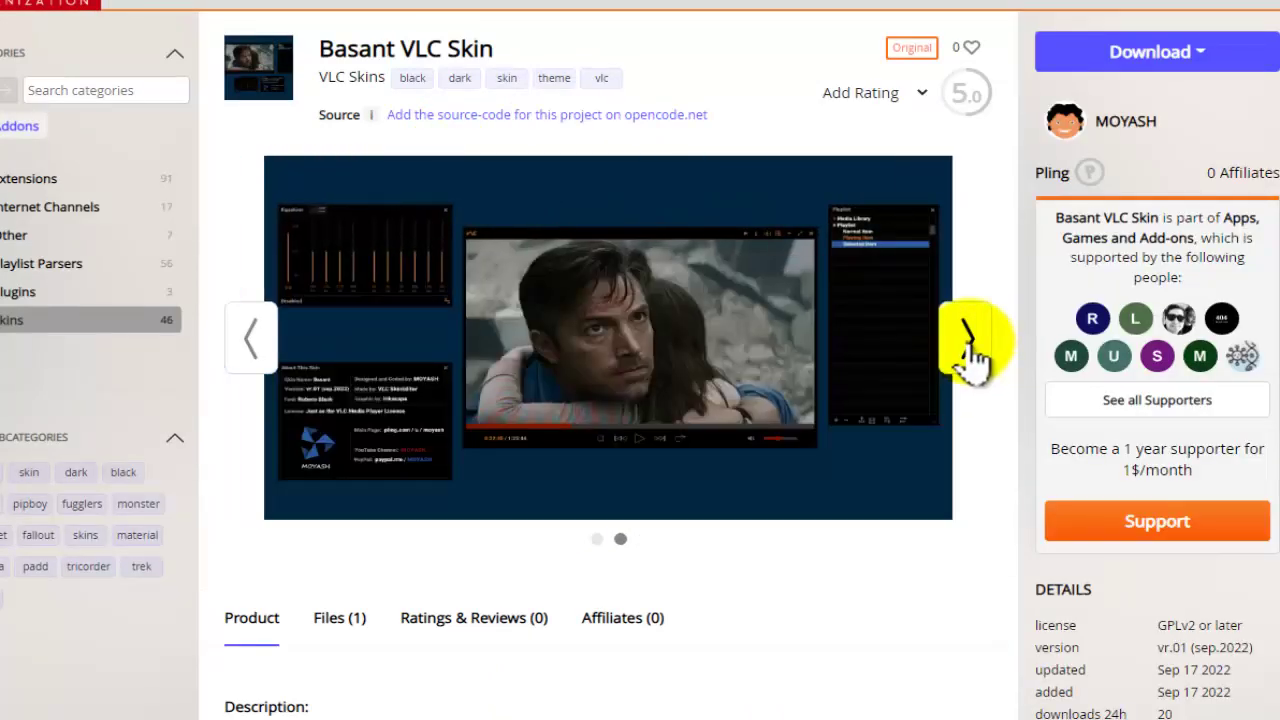
click(966, 345)
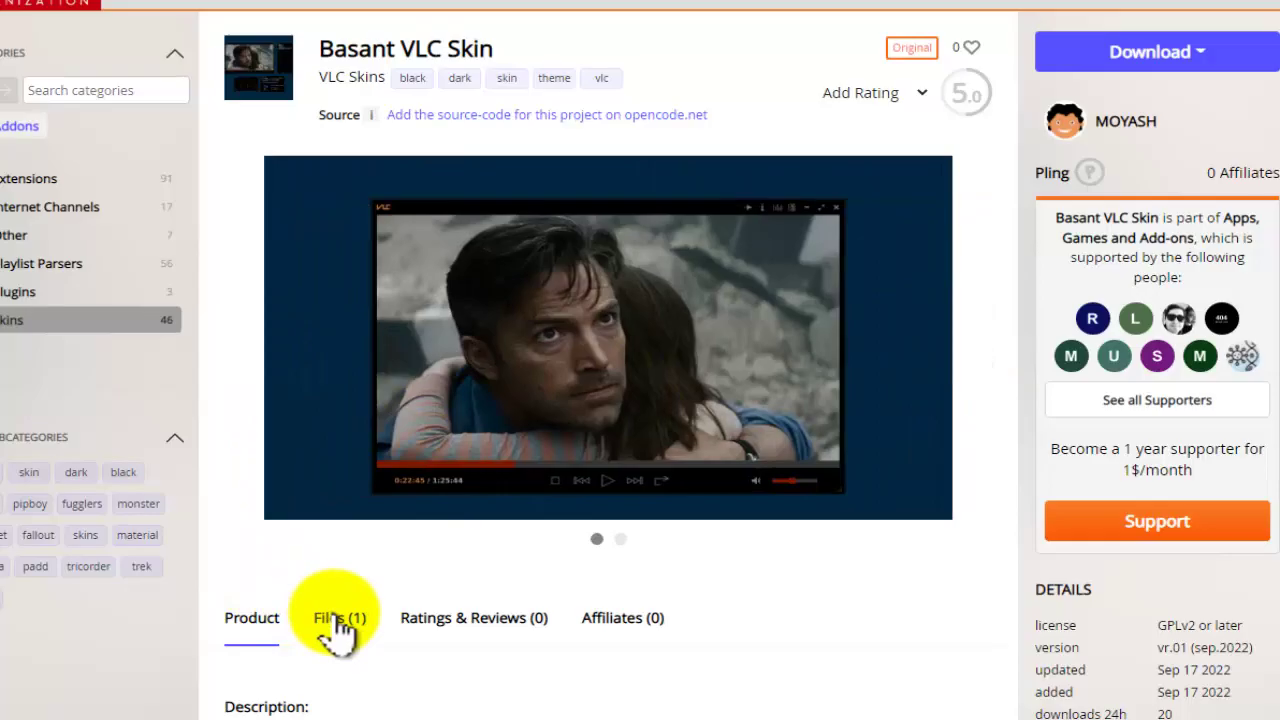
click(338, 618)
scroll(483, 422, down, 5)
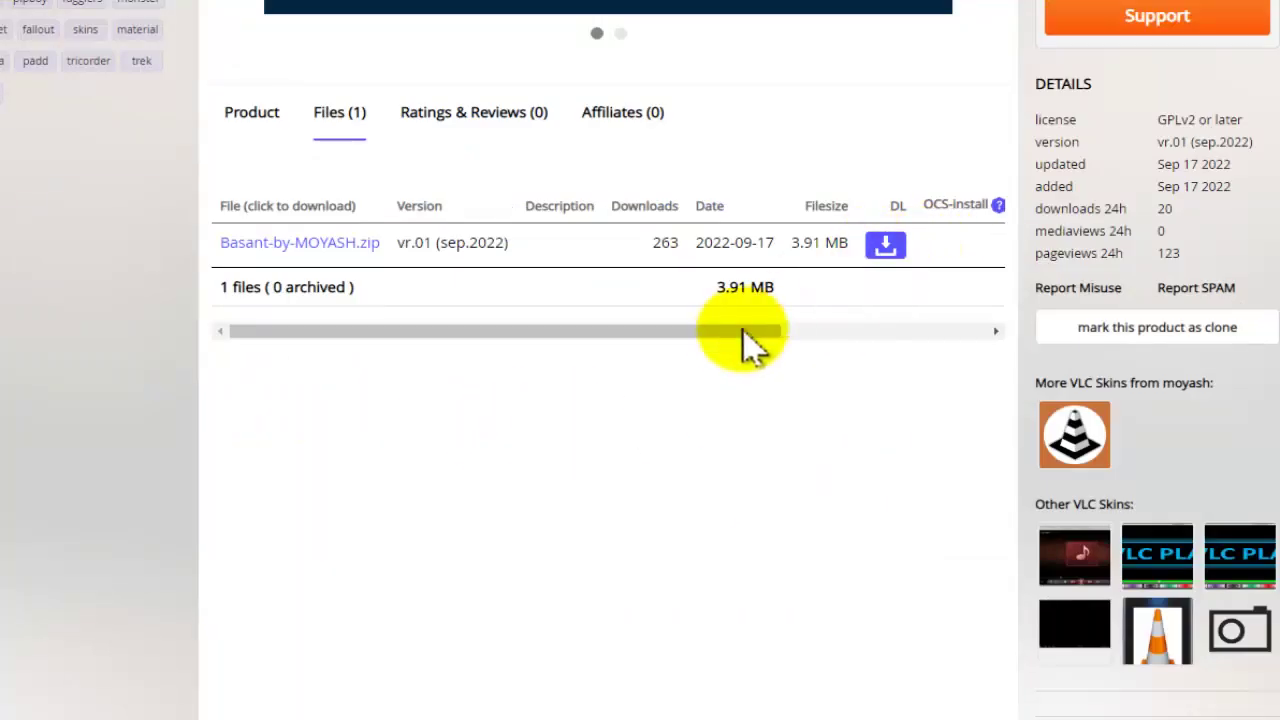
drag(745, 331, 523, 354)
scroll(449, 320, up, 5)
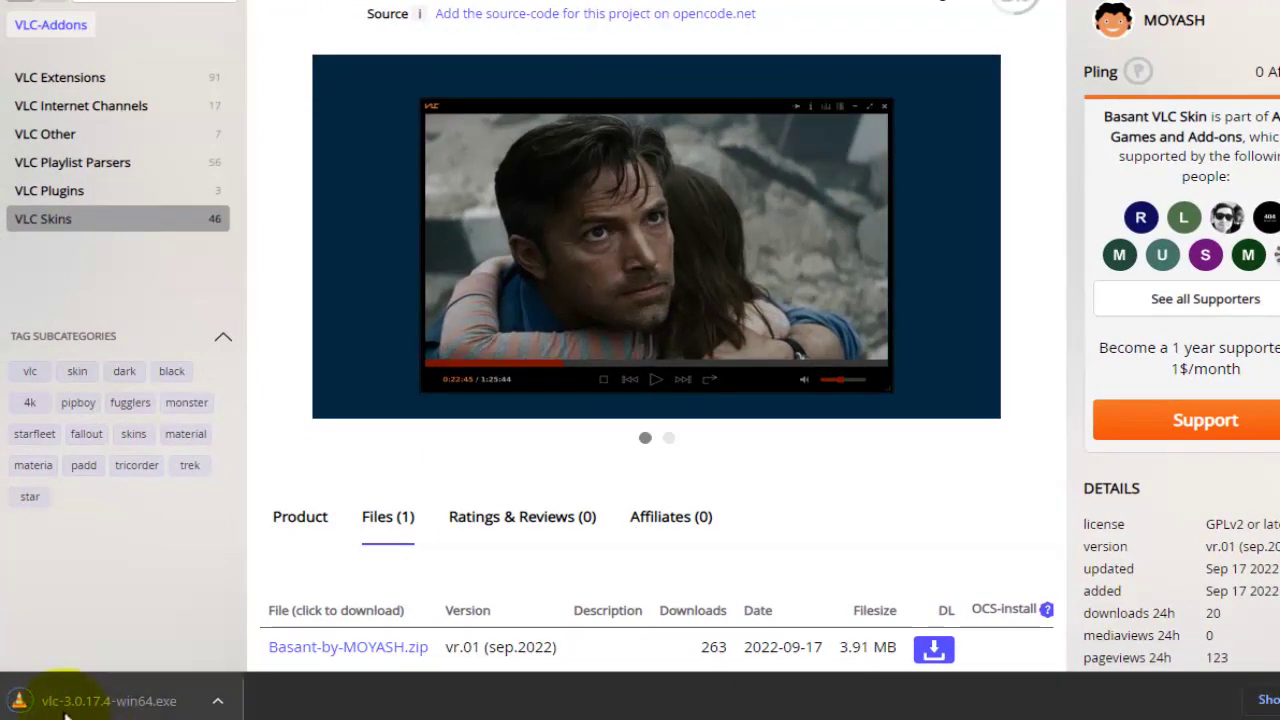
Step: Run the downloaded vlc-3.0.17.4-win64.exe installer from the download shelf
click(165, 703)
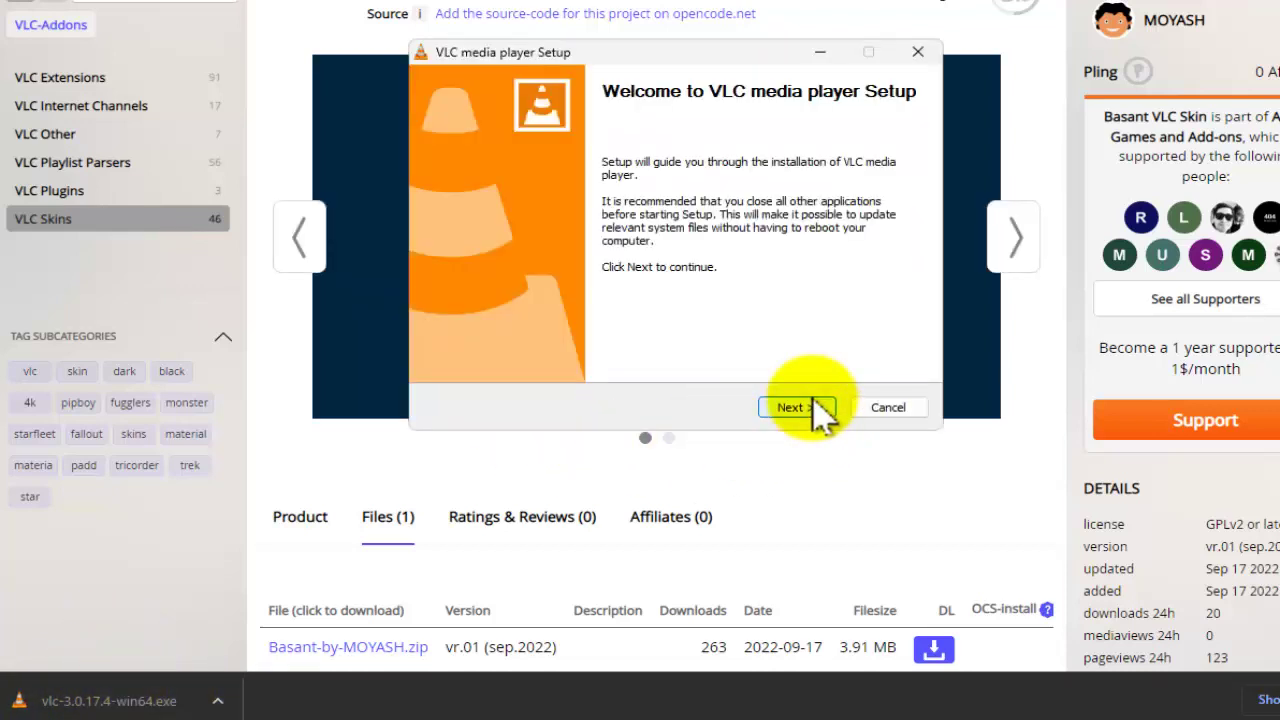
Step: Proceed past Welcome with Add/Remove/Reinstall components and custom components to begin installing
click(805, 405)
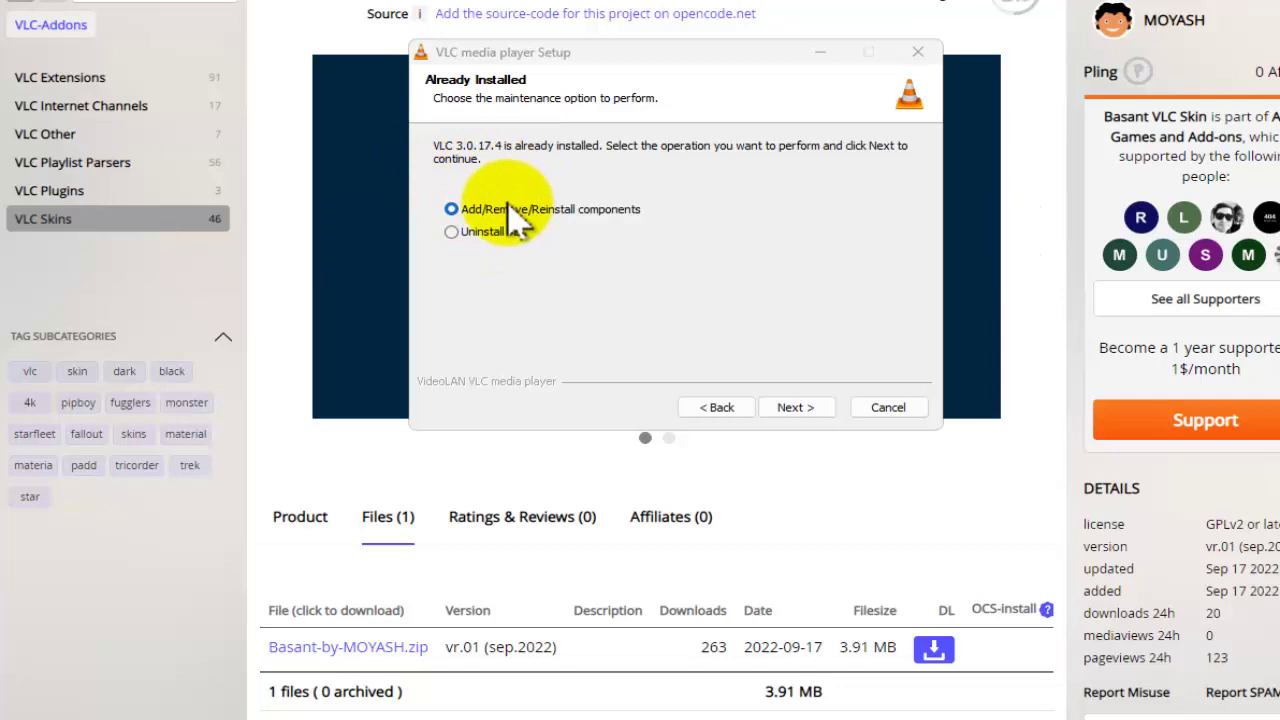
click(792, 407)
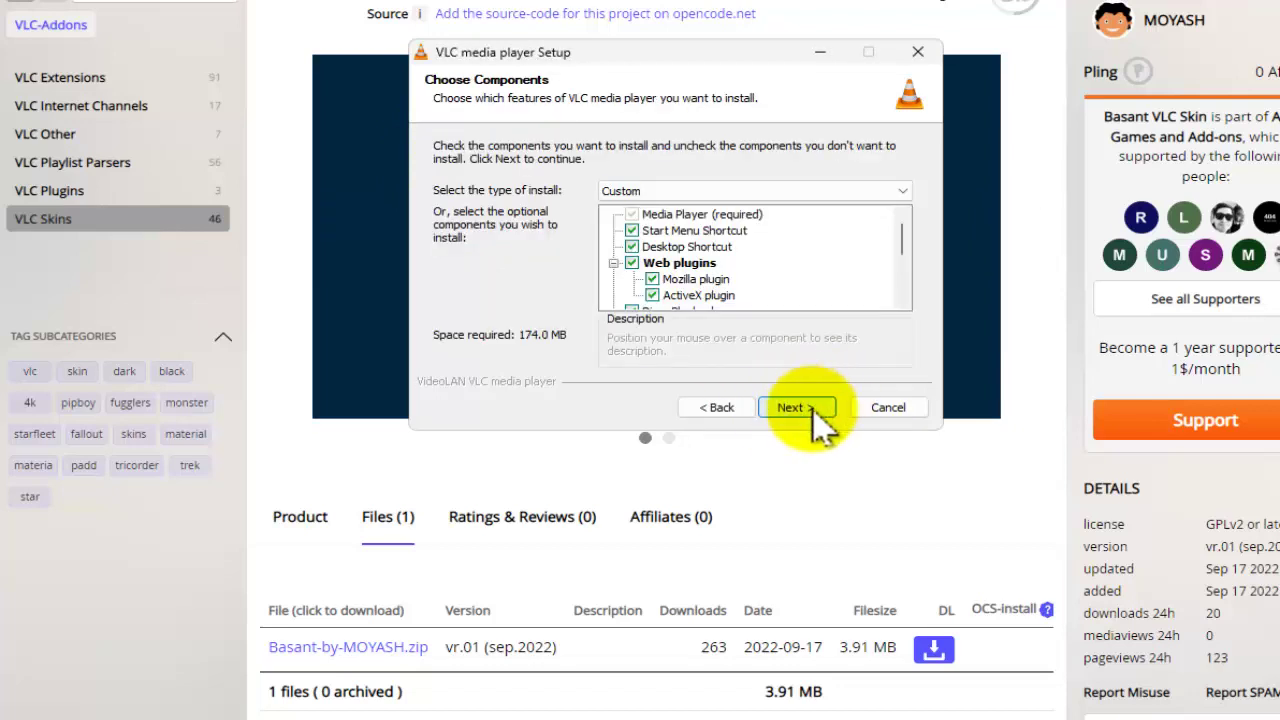
click(796, 407)
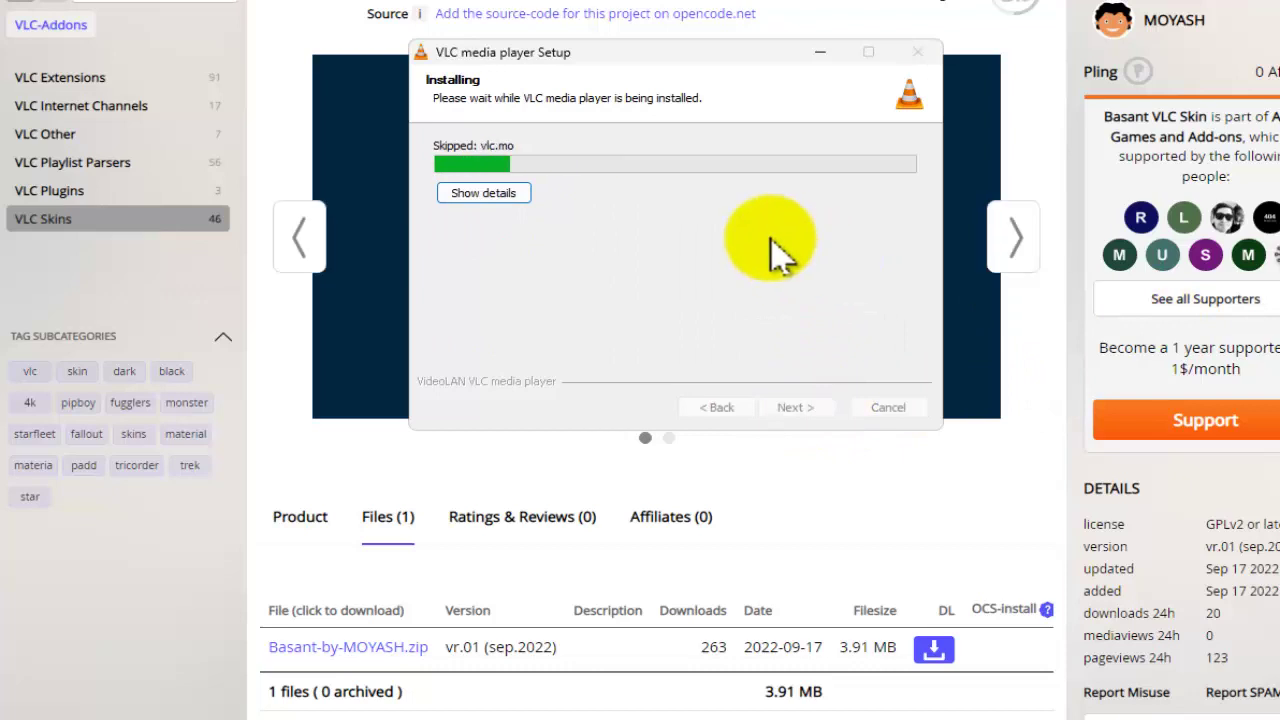